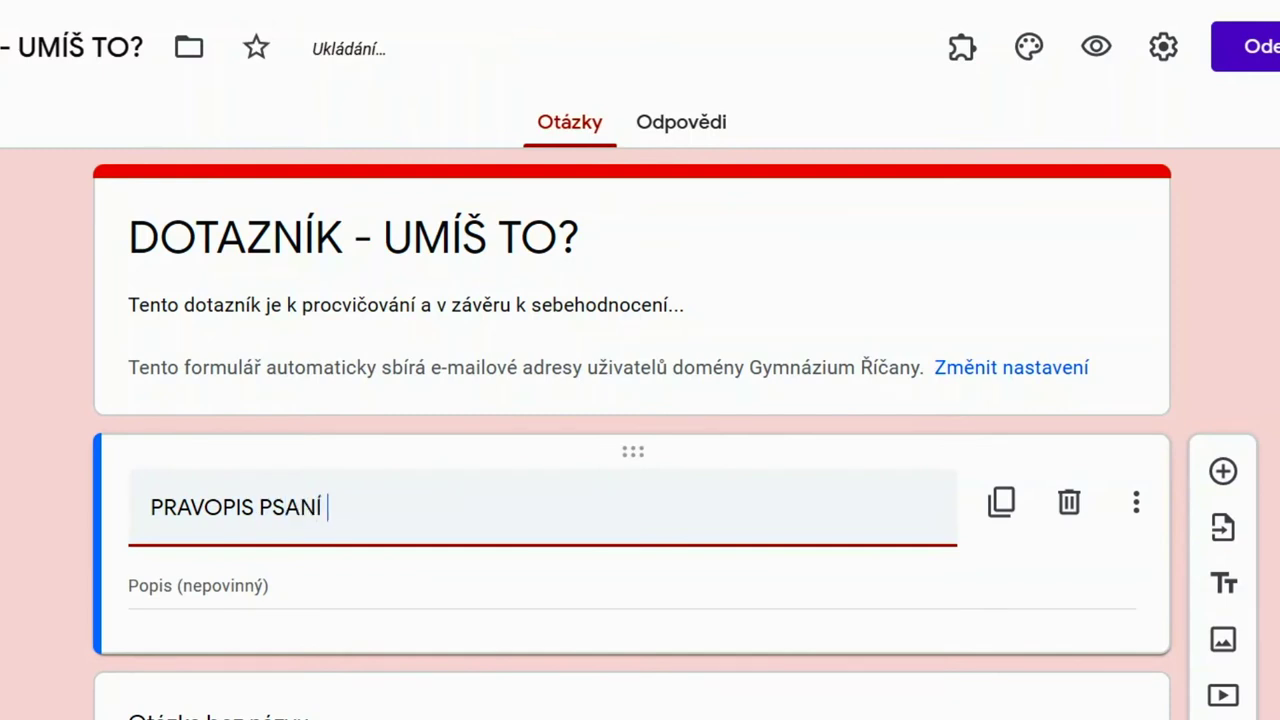
Title the form 'PSANÍ i - y PODLE VÝZNAMU SLOV' with description 'Procvičování vyjmenovaných slov'
{"action": "type", "text": "i - y PODLE VÝZNAMU SLOV"}
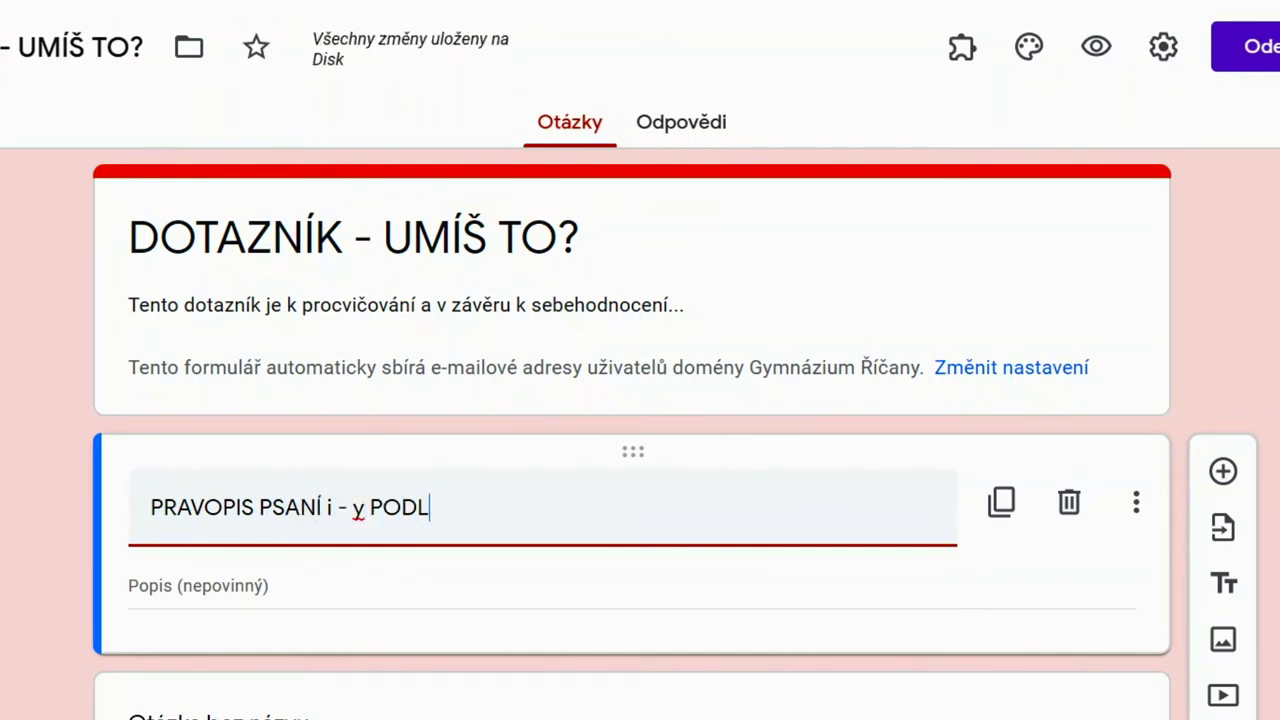
{"action": "key", "text": "Tab"}
{"action": "type", "text": "Procvičování vyjmenova"}
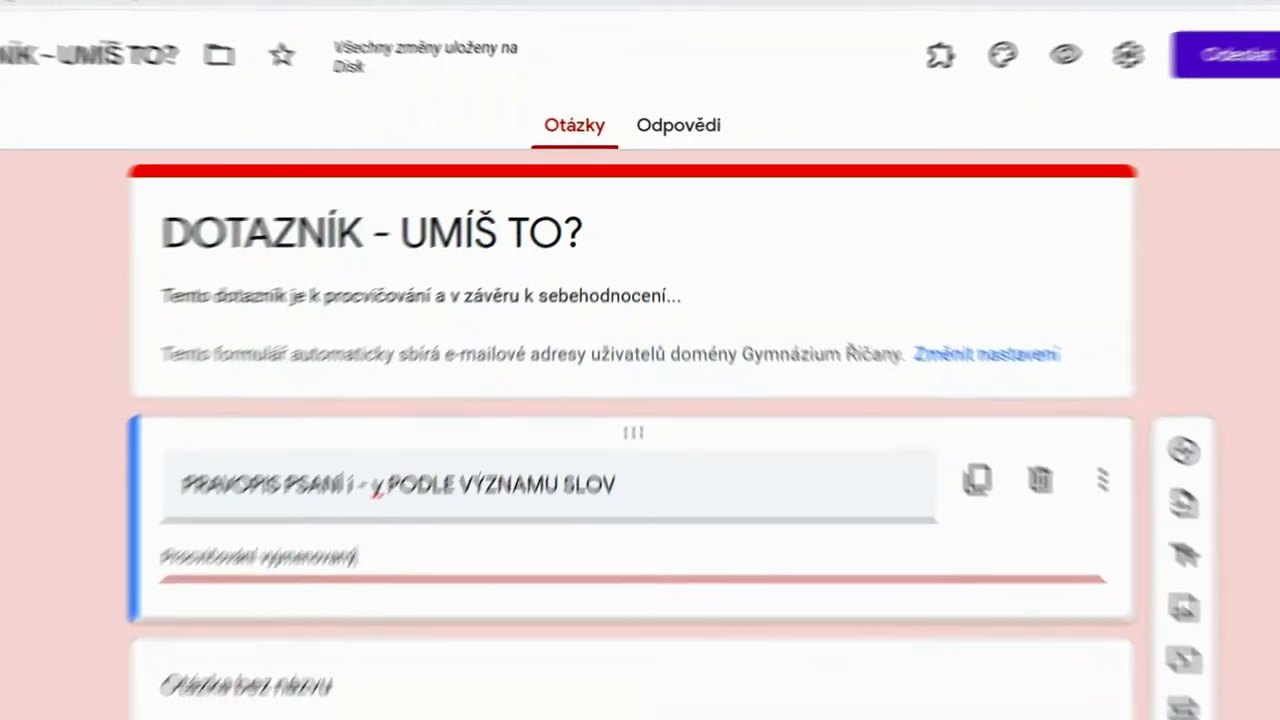
{"action": "type", "text": "ných slov"}
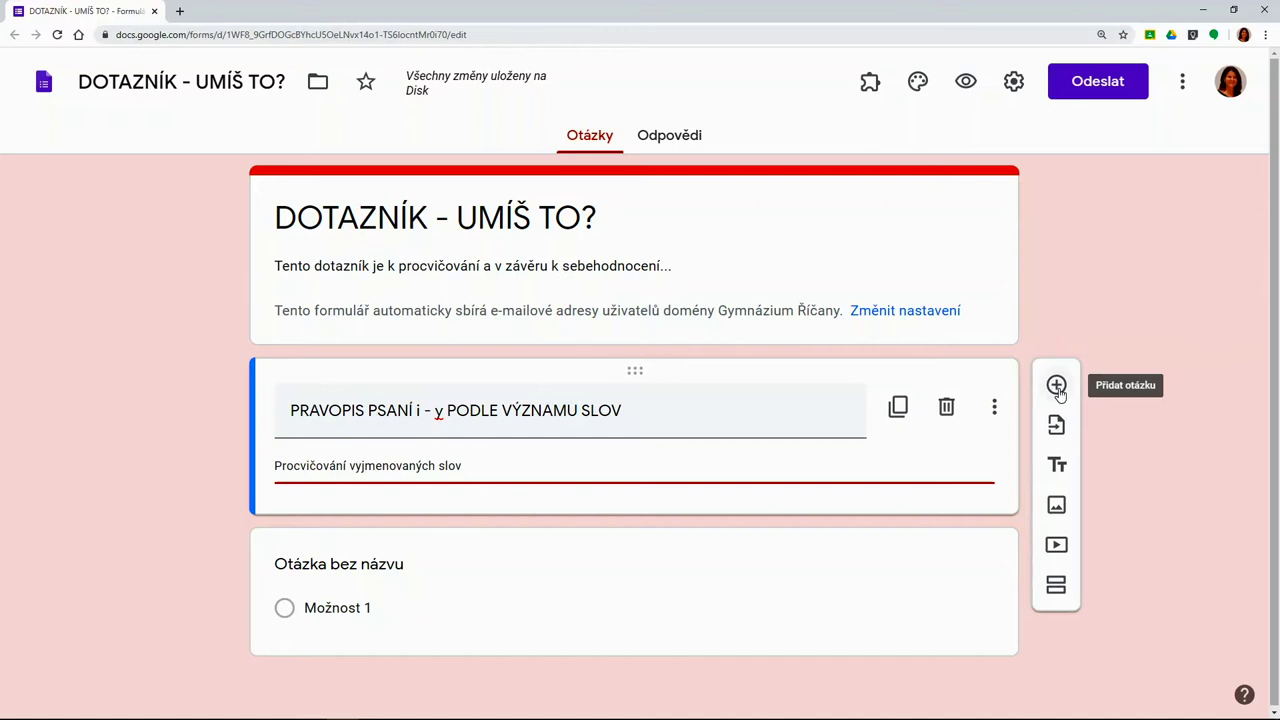
Add a dropdown question 'Vyber si, co potřebuješ procvičit:' with options 'být - bít' and 'mýt - mít'
{"action": "left_click", "coordinate": [1057, 388]}
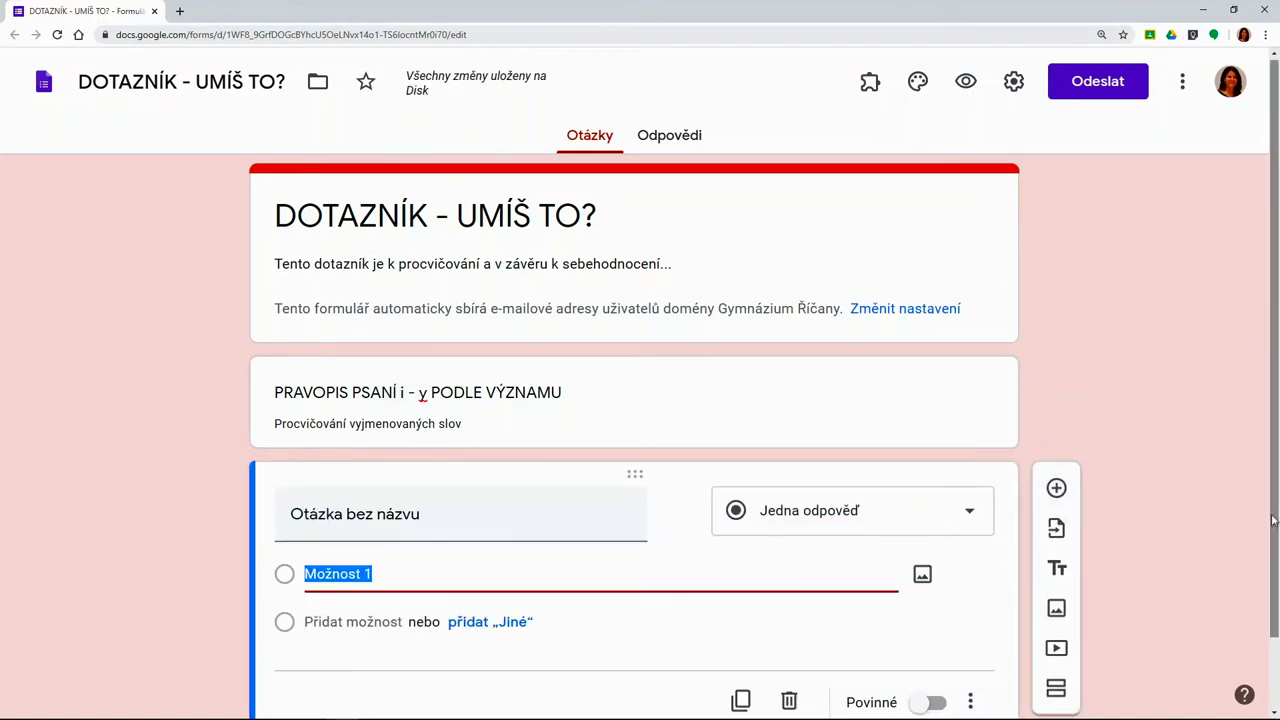
{"action": "scroll", "coordinate": [1274, 567], "scroll_direction": "down", "scroll_amount": 1}
{"action": "left_click_drag", "start_coordinate": [1274, 567], "coordinate": [1274, 624]}
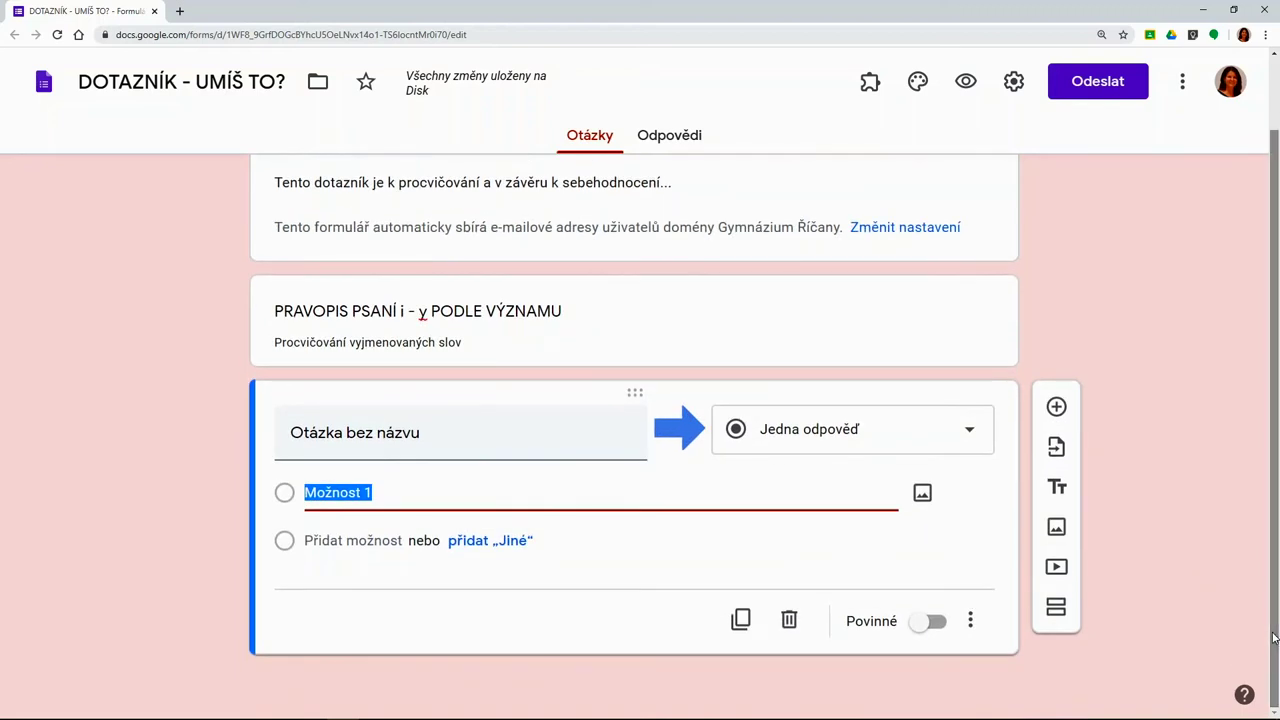
{"action": "left_click", "coordinate": [970, 436]}
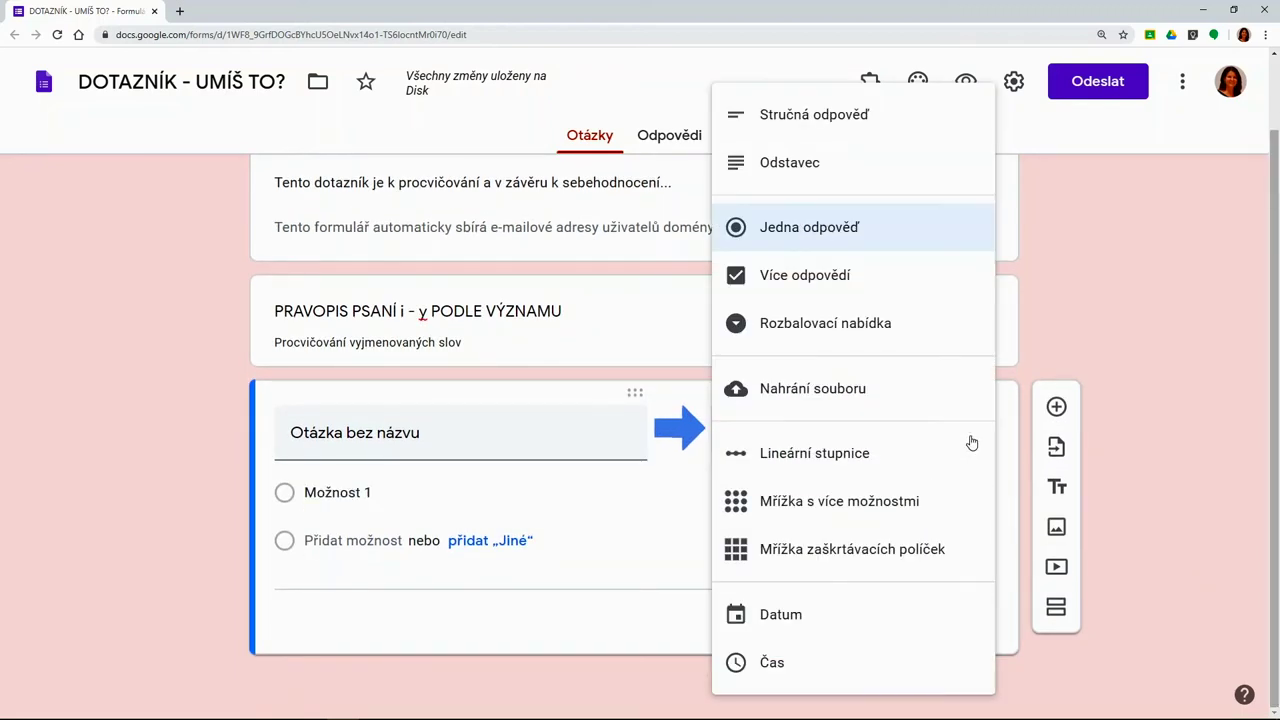
{"action": "left_click", "coordinate": [898, 340]}
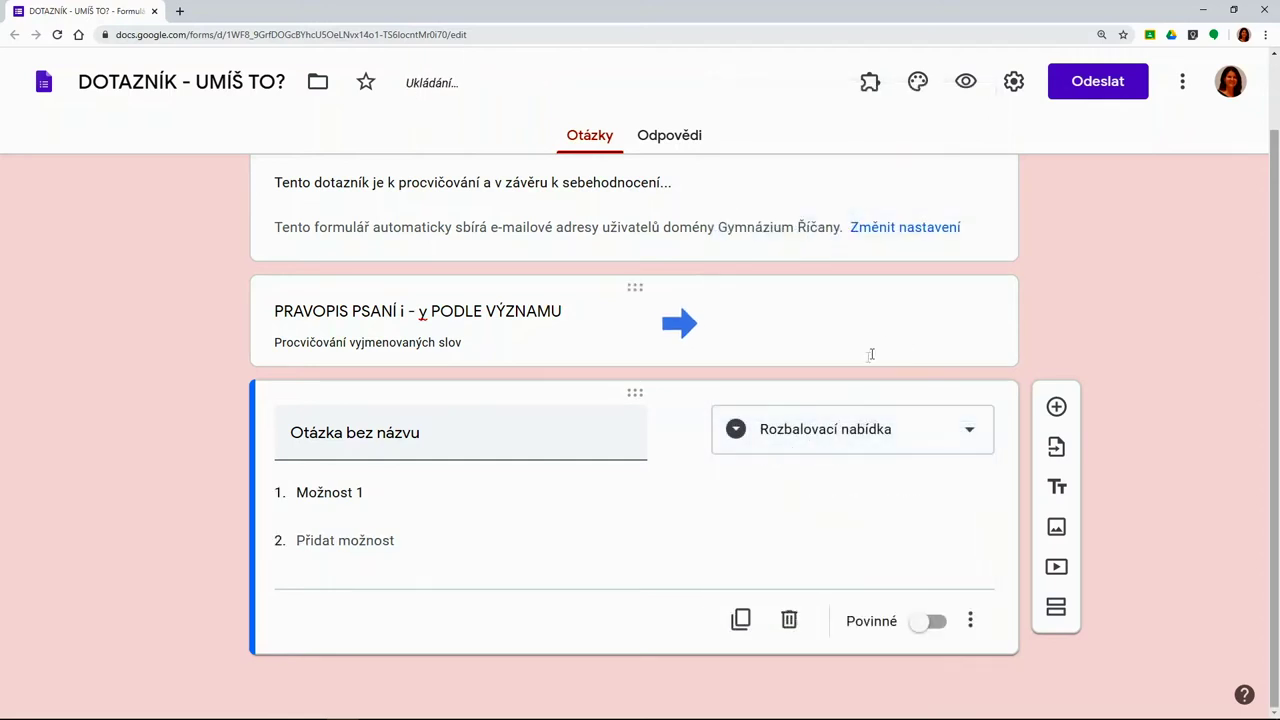
{"action": "left_click", "coordinate": [312, 441]}
{"action": "type", "text": "Vyber si, co potřebuj"}
{"action": "type", "text": "eš procvičit:"}
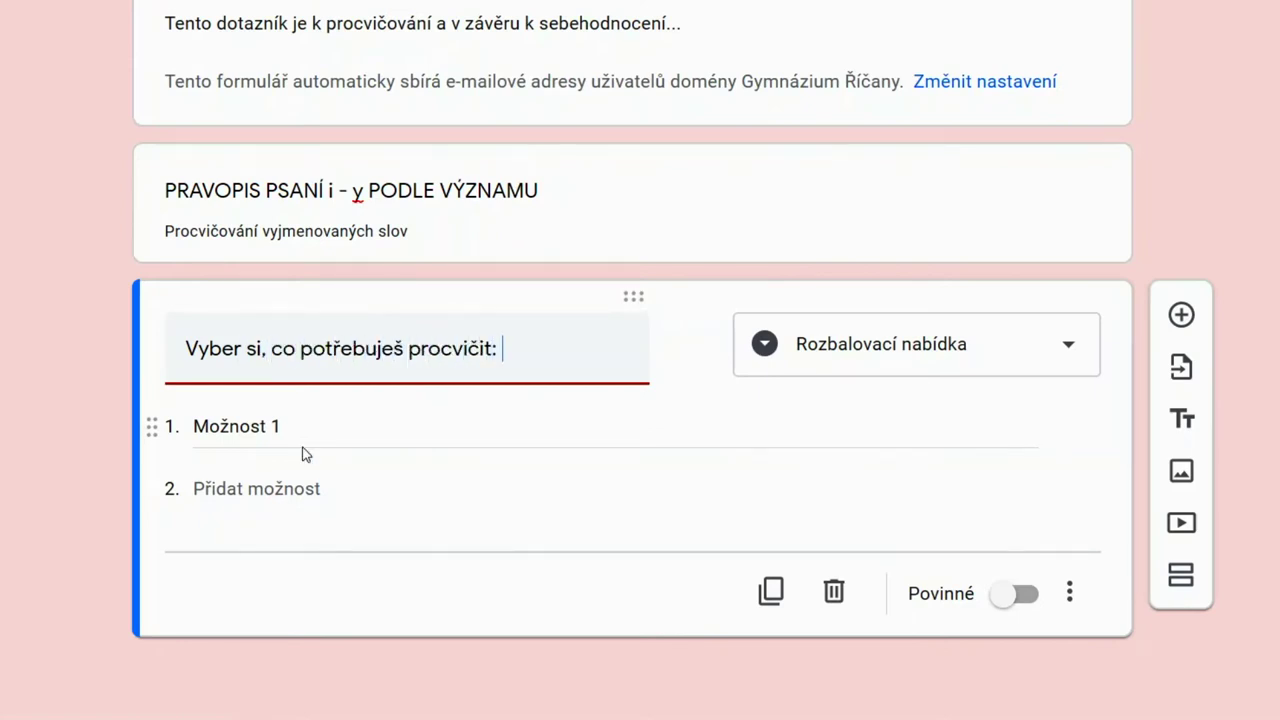
{"action": "left_click", "coordinate": [305, 450]}
{"action": "type", "text": "být - bít"}
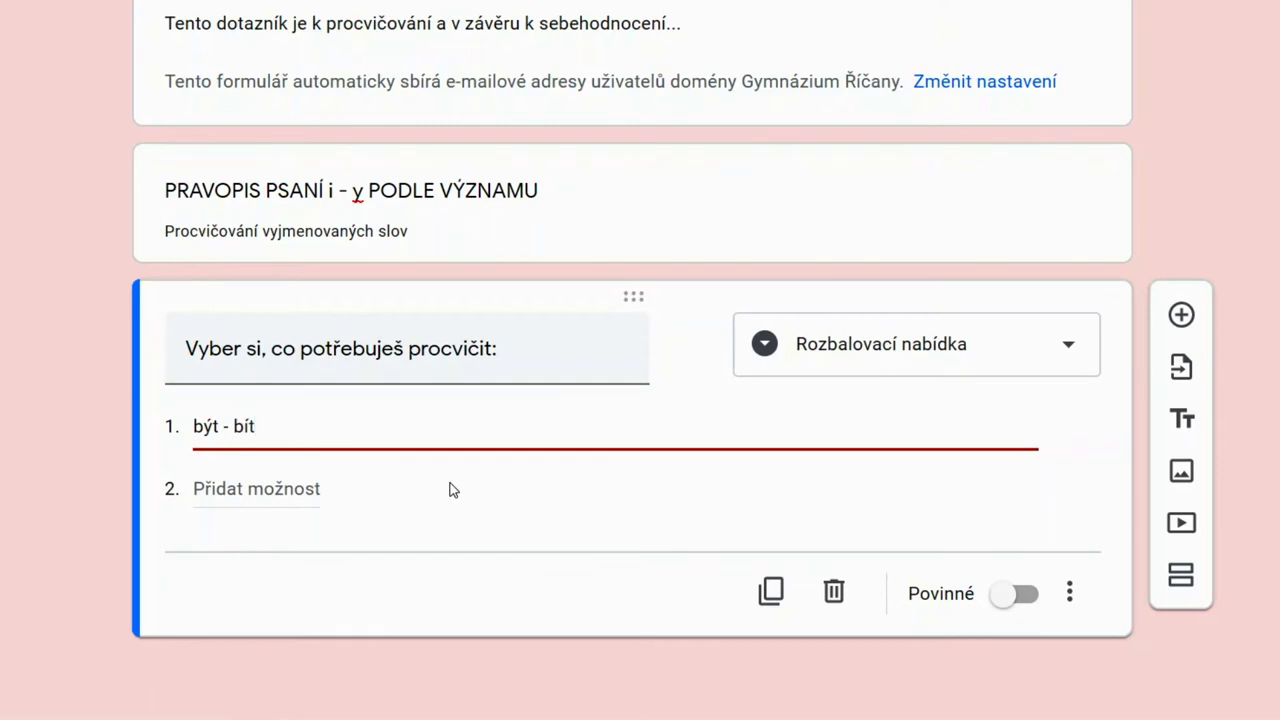
{"action": "left_click", "coordinate": [277, 492]}
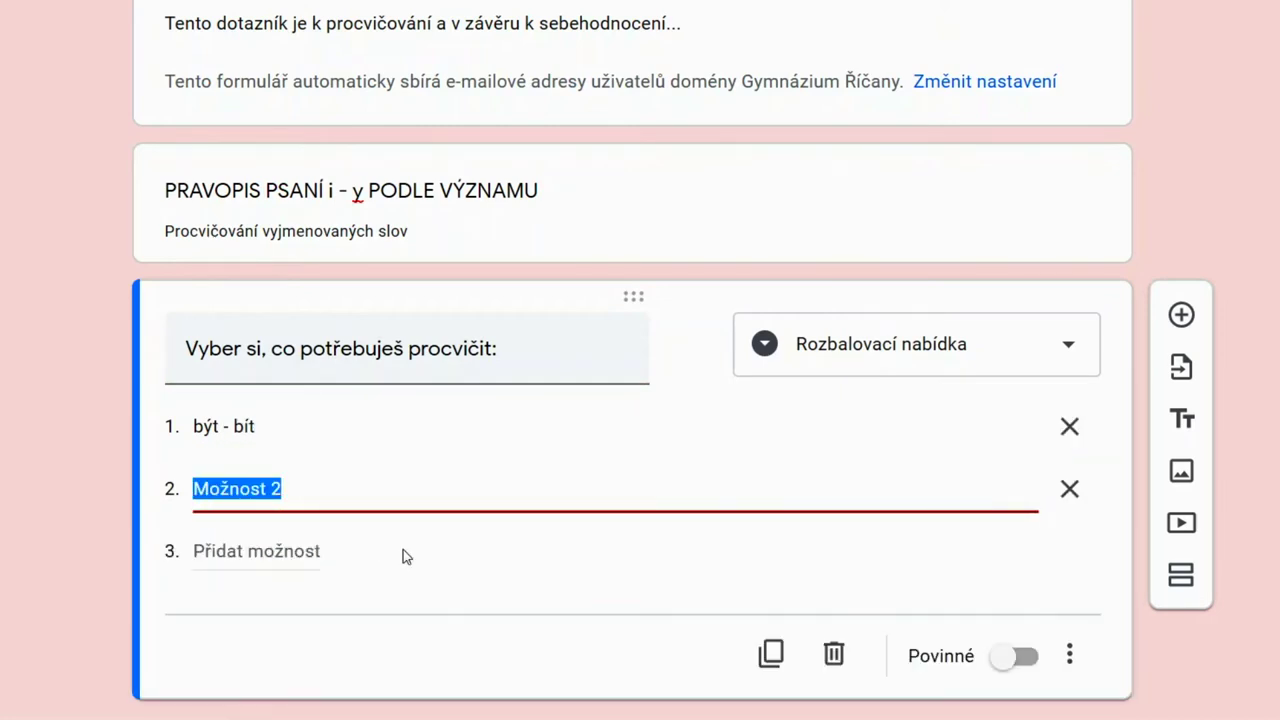
{"action": "type", "text": "mýt - mít"}
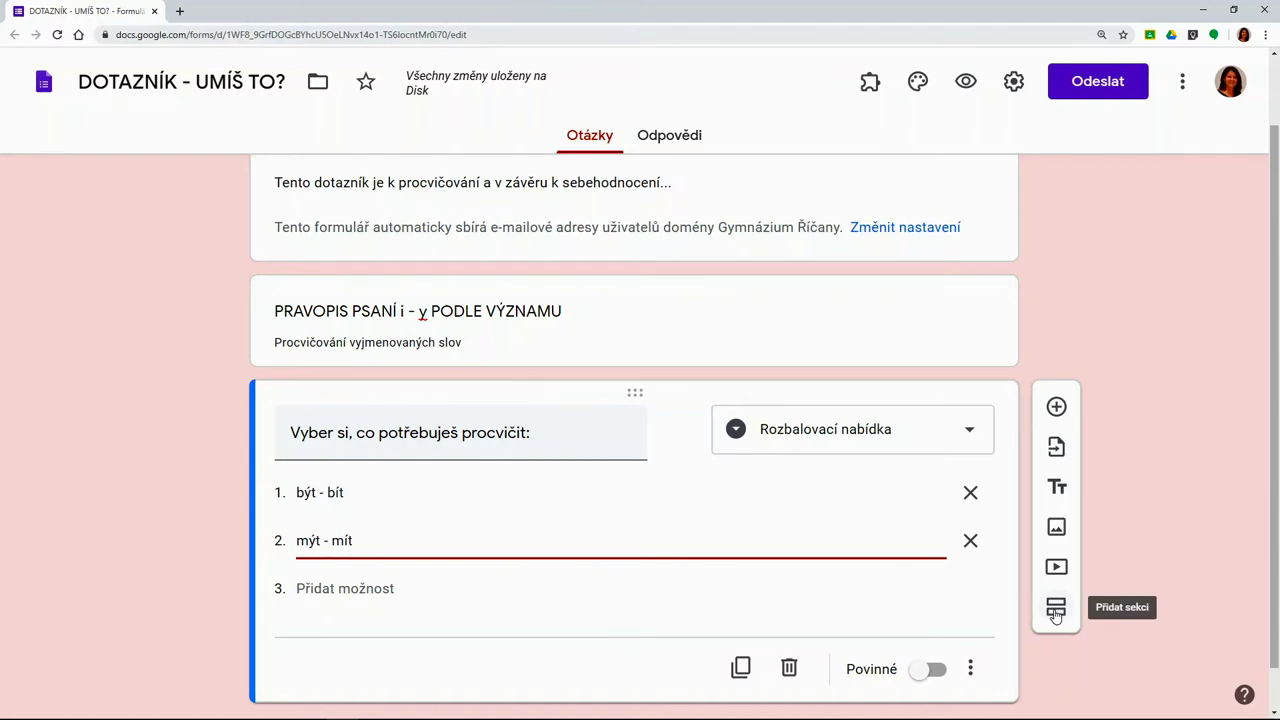
Add a new section titled 'BÝT - BÍT'
{"action": "left_click", "coordinate": [1055, 610]}
{"action": "left_click_drag", "start_coordinate": [1268, 494], "coordinate": [1277, 622]}
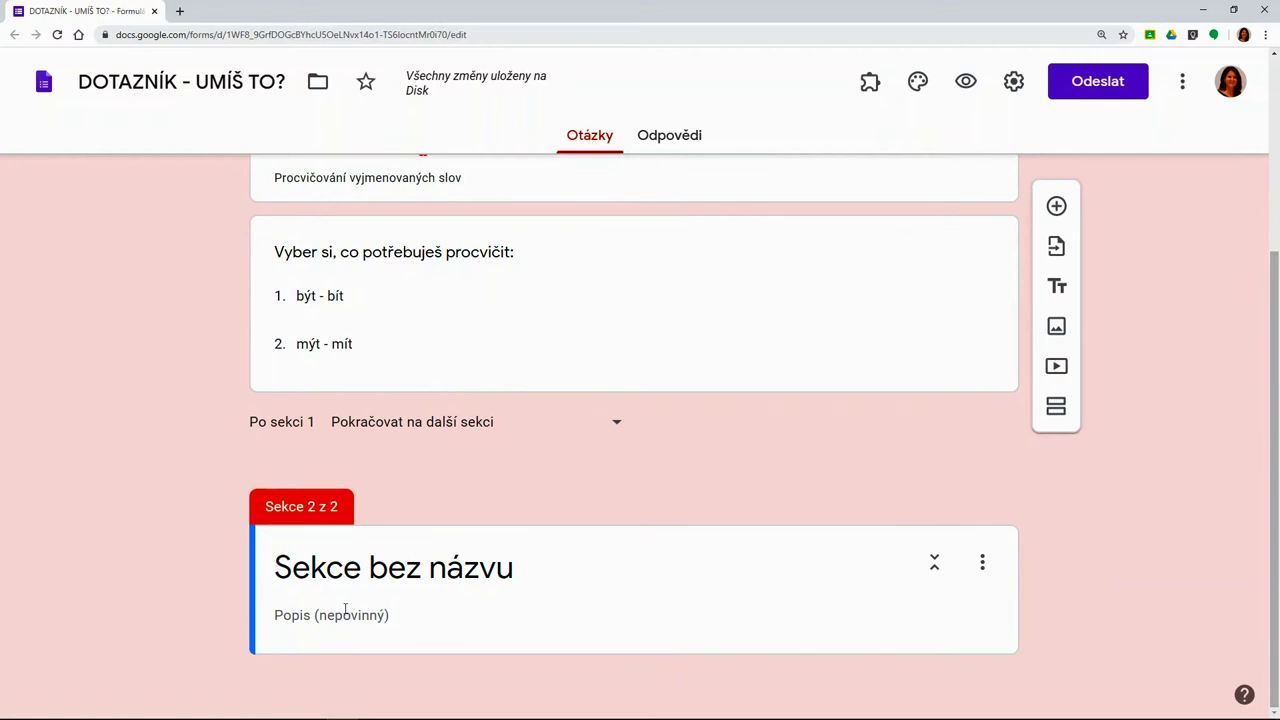
{"action": "left_click", "coordinate": [313, 577]}
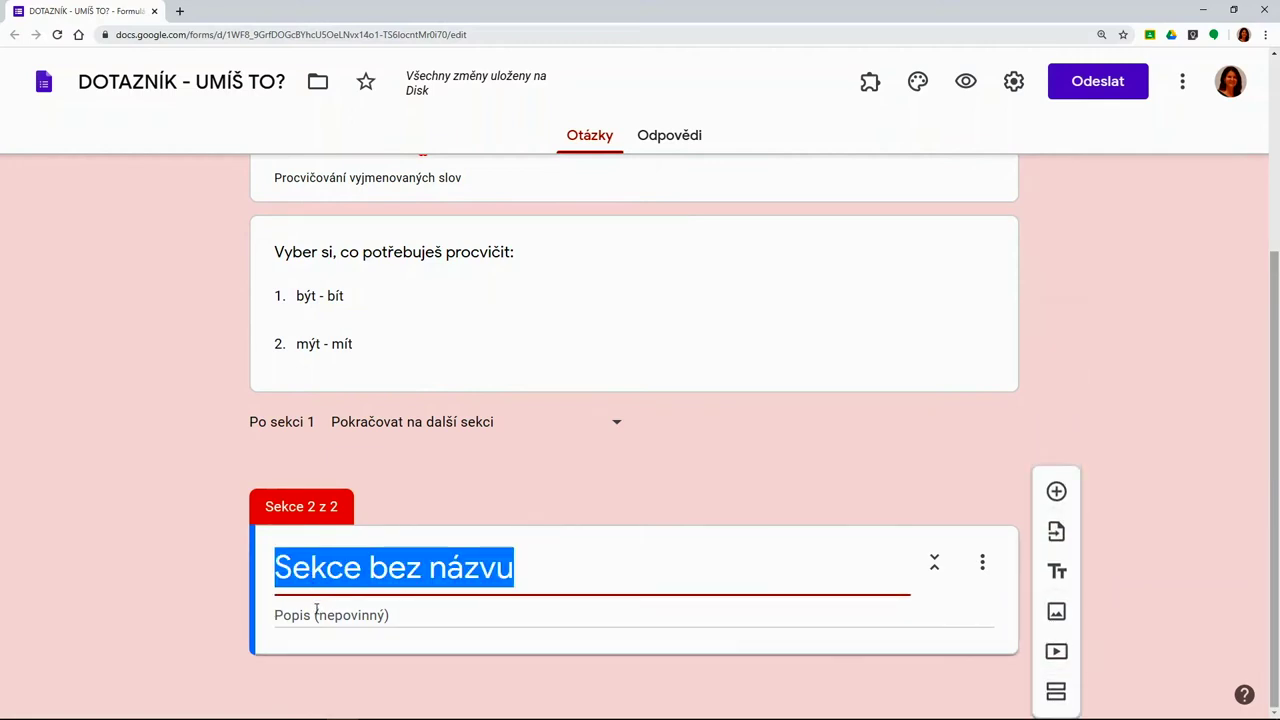
{"action": "type", "text": "BÝT"}
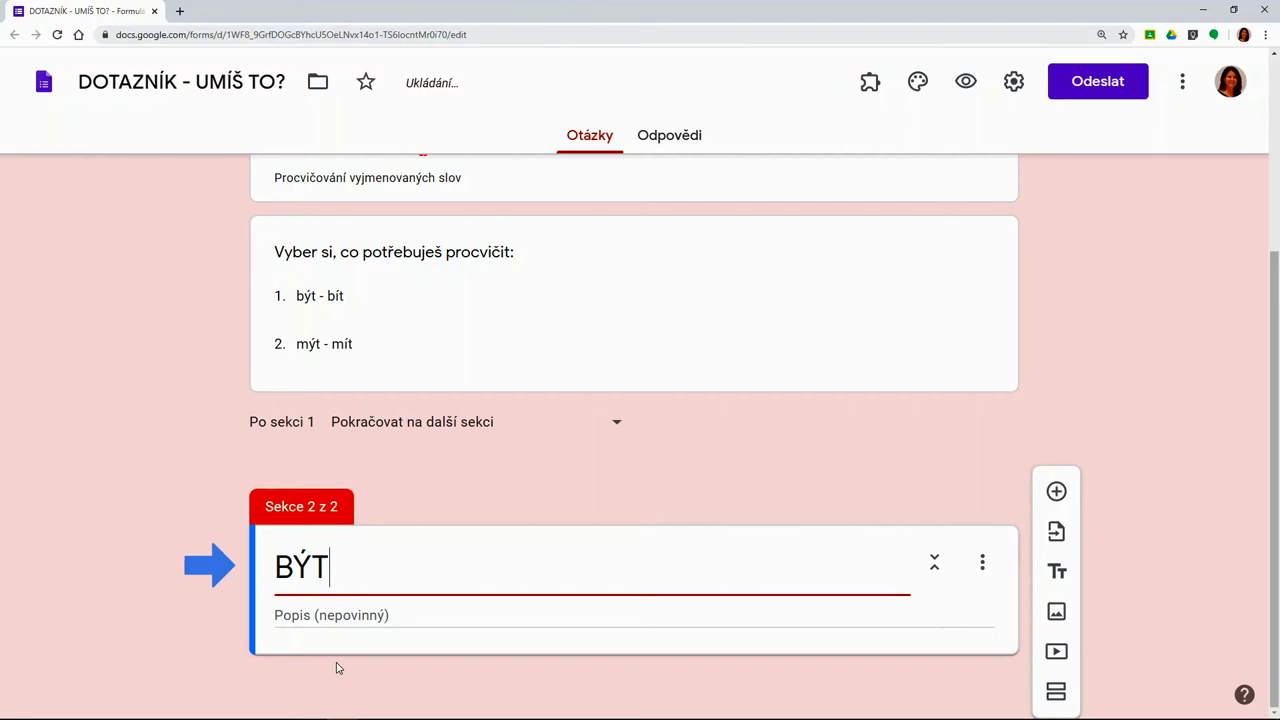
{"action": "type", "text": " - BÍT"}
Describe it as 'BÝT VE VÝZNAMU BUDE x BÍT VE VÝZNAMU TLOUCI' with být/bude and zabít/přitlouci examples
{"action": "key", "text": "Tab"}
{"action": "type", "text": "BÝT VE VÝZNAMU BUDE  "}
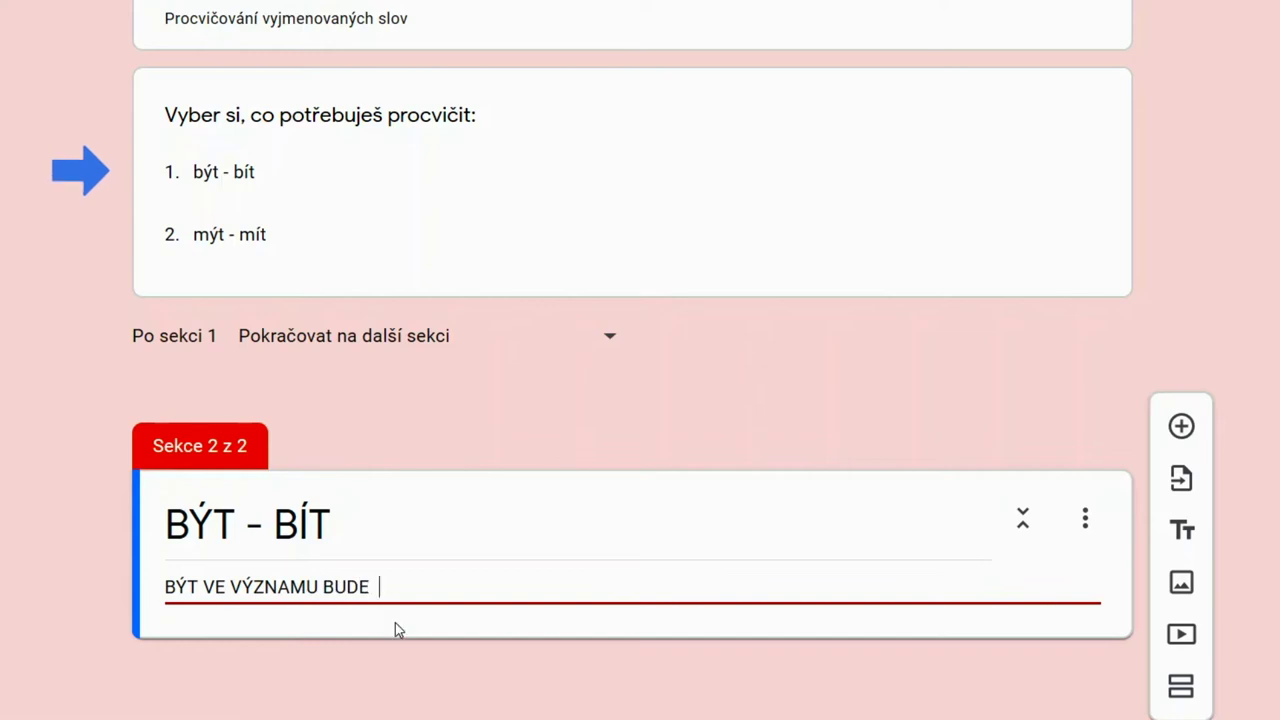
{"action": "type", "text": "x  BÍT VE VÝZNAMU"}
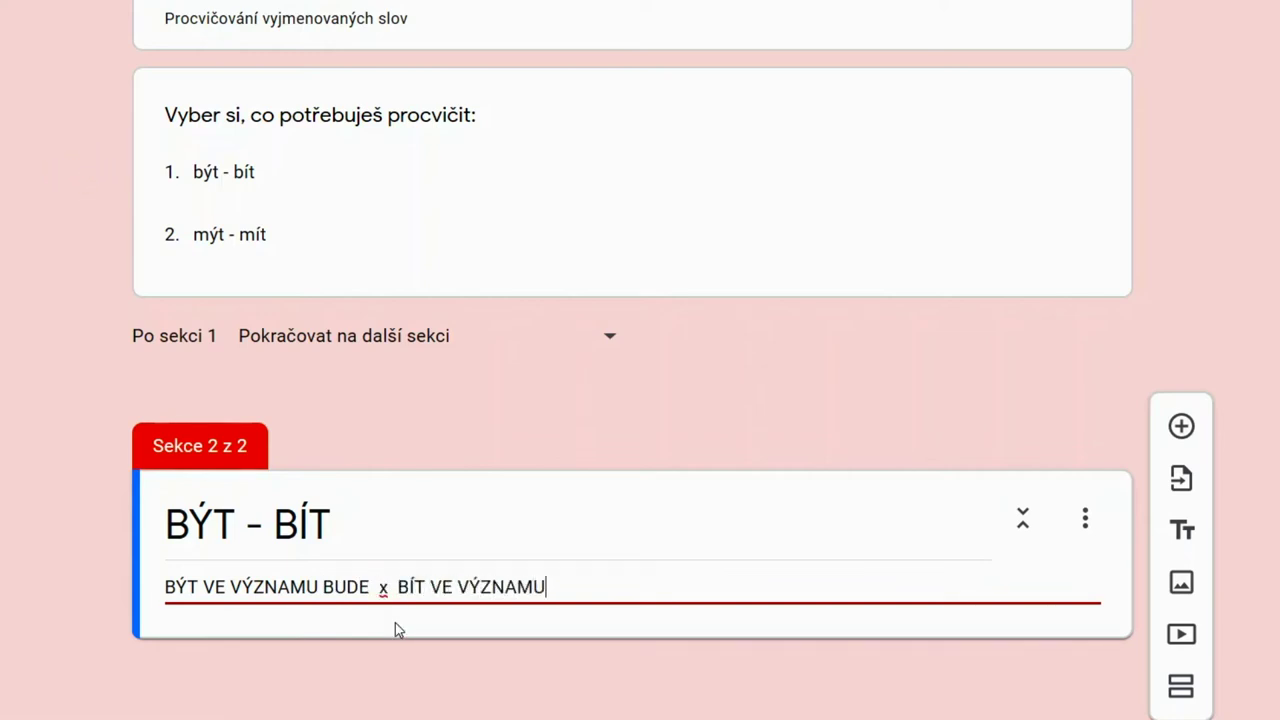
{"action": "type", "text": " TLOUCI"}
{"action": "key", "text": "Return"}
{"action": "type", "text": "- pomáhej si záměnou slov takto:"}
{"action": "key", "text": "Return"}
{"action": "type", "text": "- být doma - bude doma"}
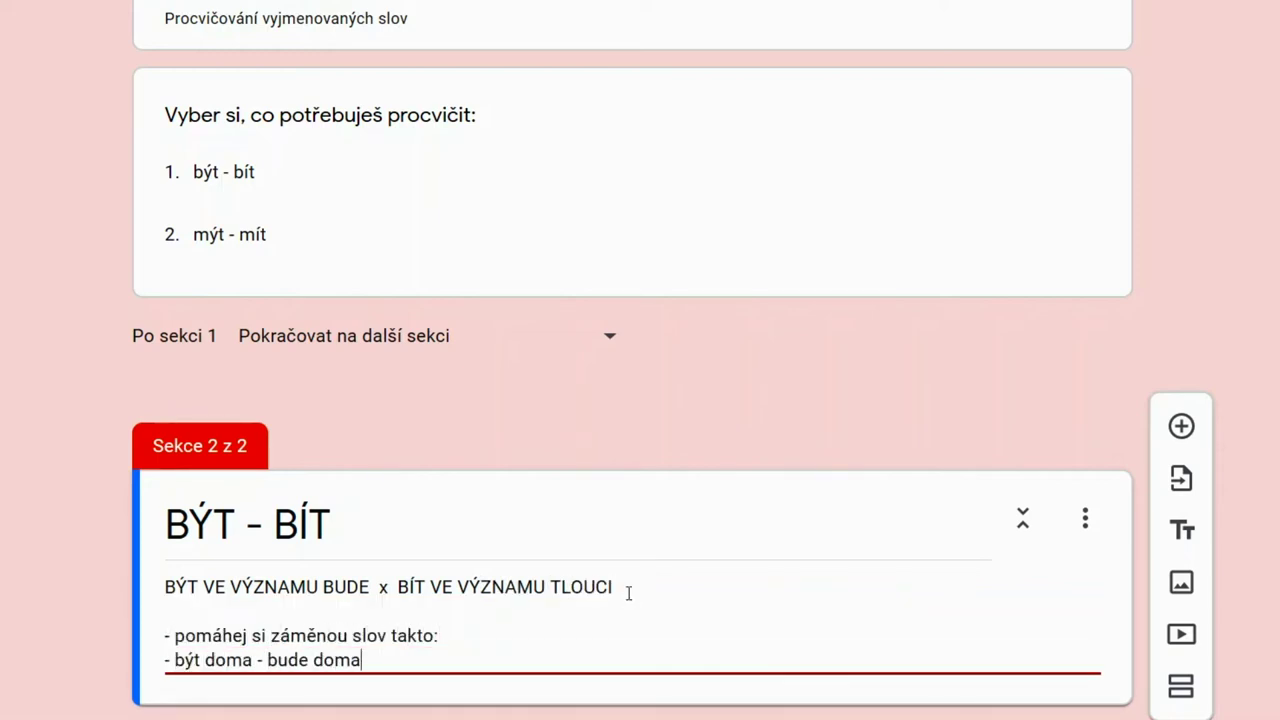
{"action": "key", "text": "Return"}
{"action": "type", "text": "- zabít hřebík - přitlouci hřebík"}
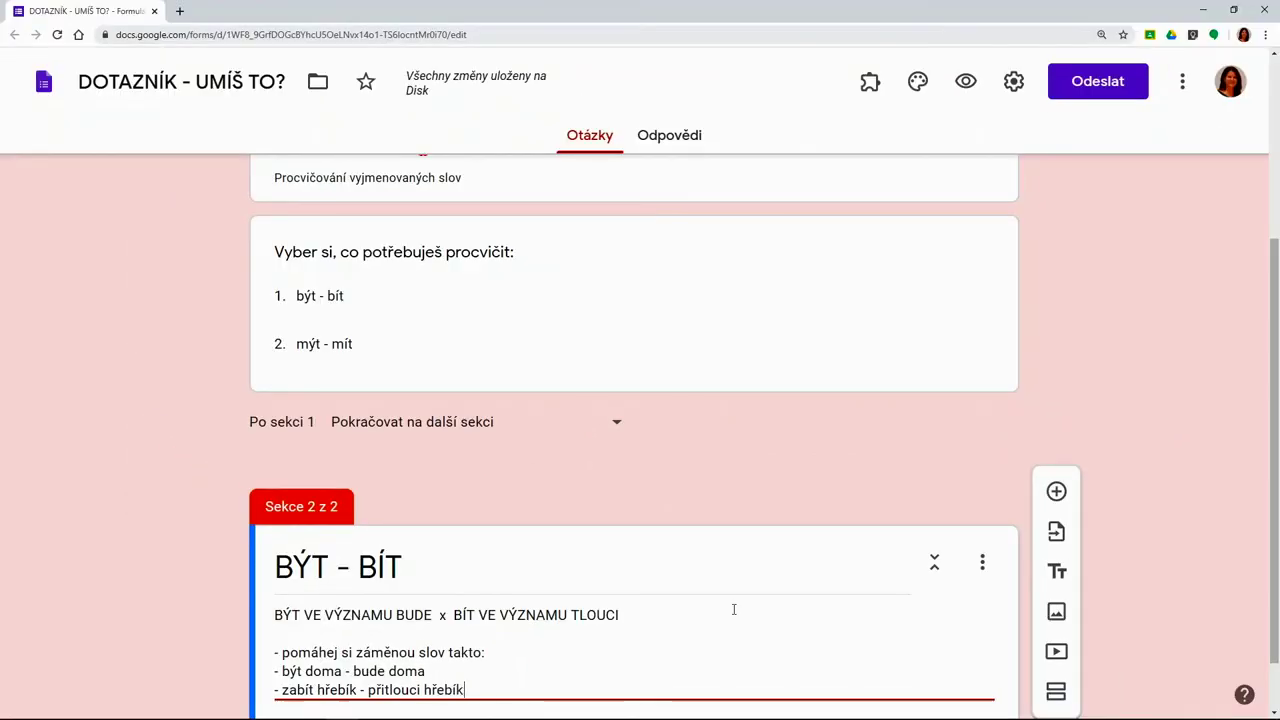
{"action": "left_click_drag", "start_coordinate": [1272, 480], "coordinate": [1273, 522]}
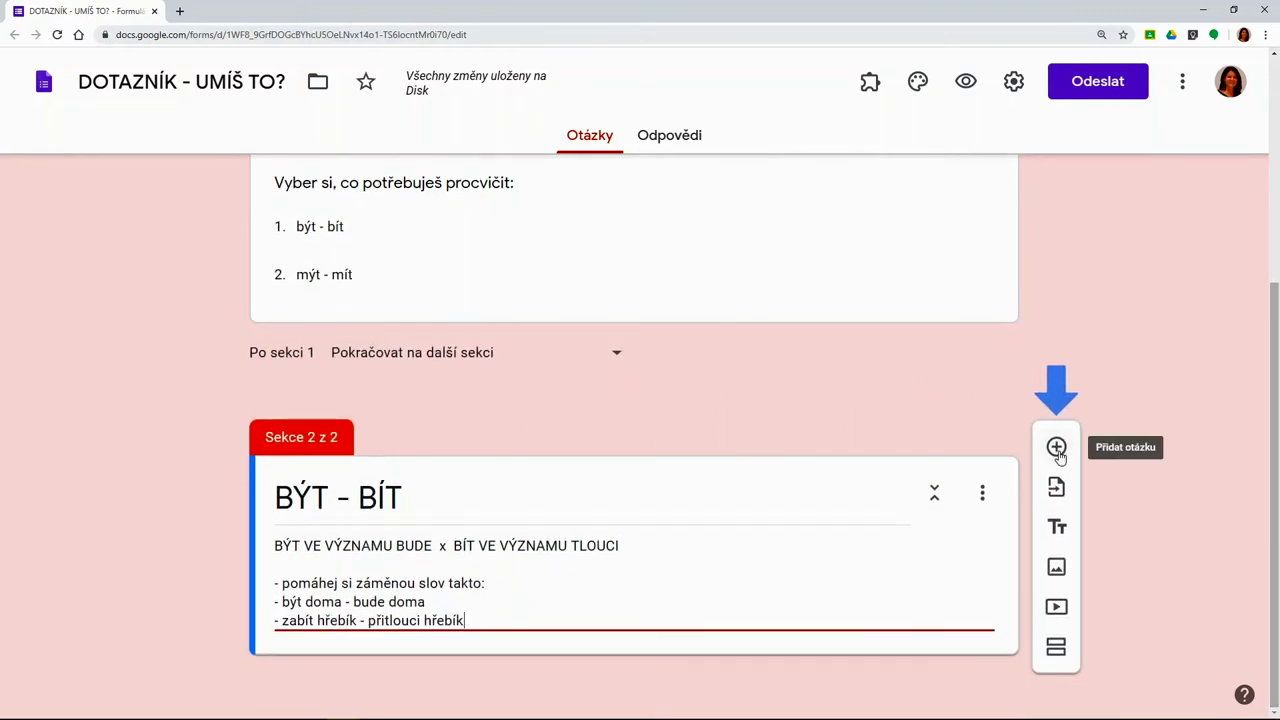
Add a paragraph question 'Vymysli a napiš věty s těmito slovy: přibyla - přibila' to section 2
{"action": "left_click", "coordinate": [1057, 449]}
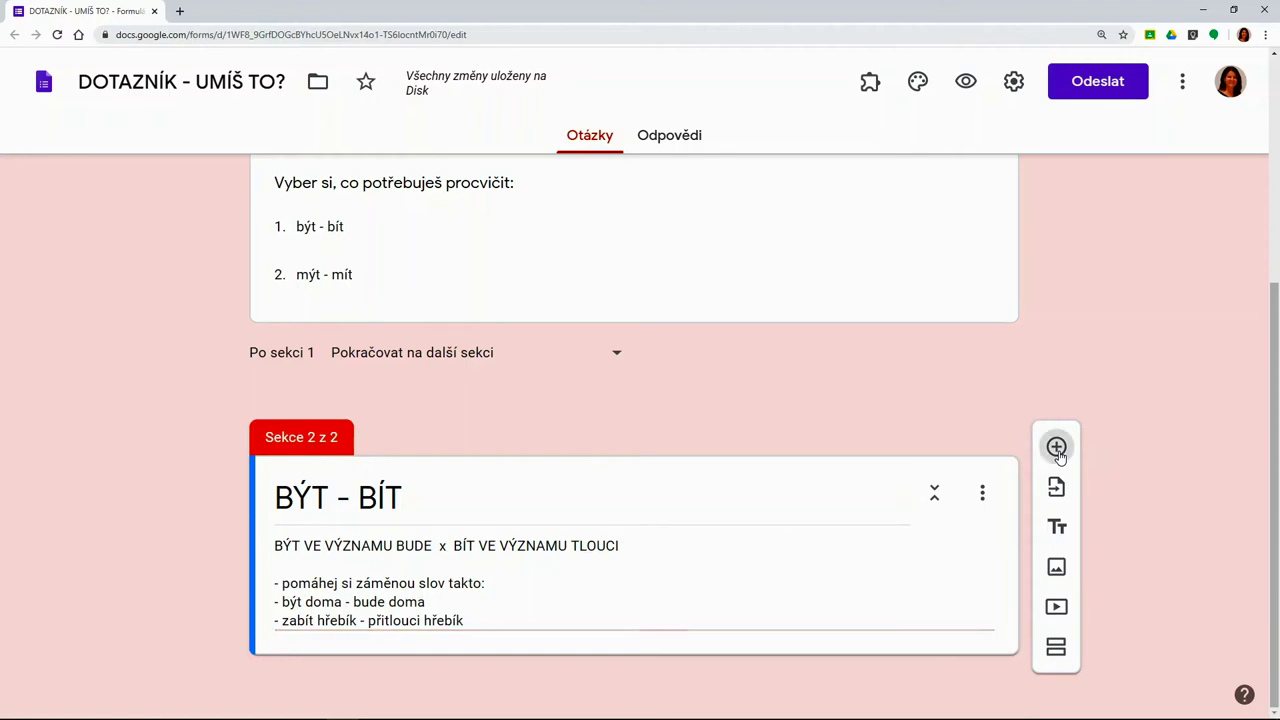
{"action": "left_click_drag", "start_coordinate": [1273, 410], "coordinate": [1273, 418]}
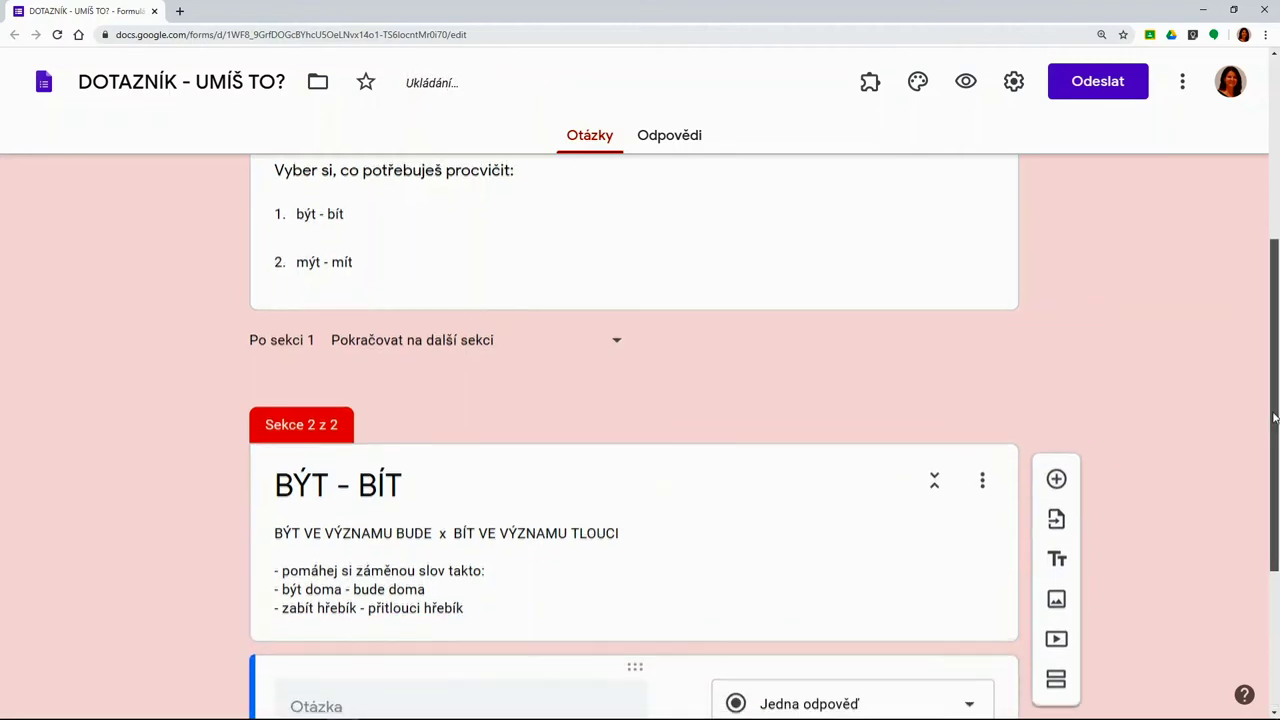
{"action": "scroll", "coordinate": [1273, 418], "scroll_direction": "down", "scroll_amount": 3}
{"action": "type", "text": "Vymysli a na"}
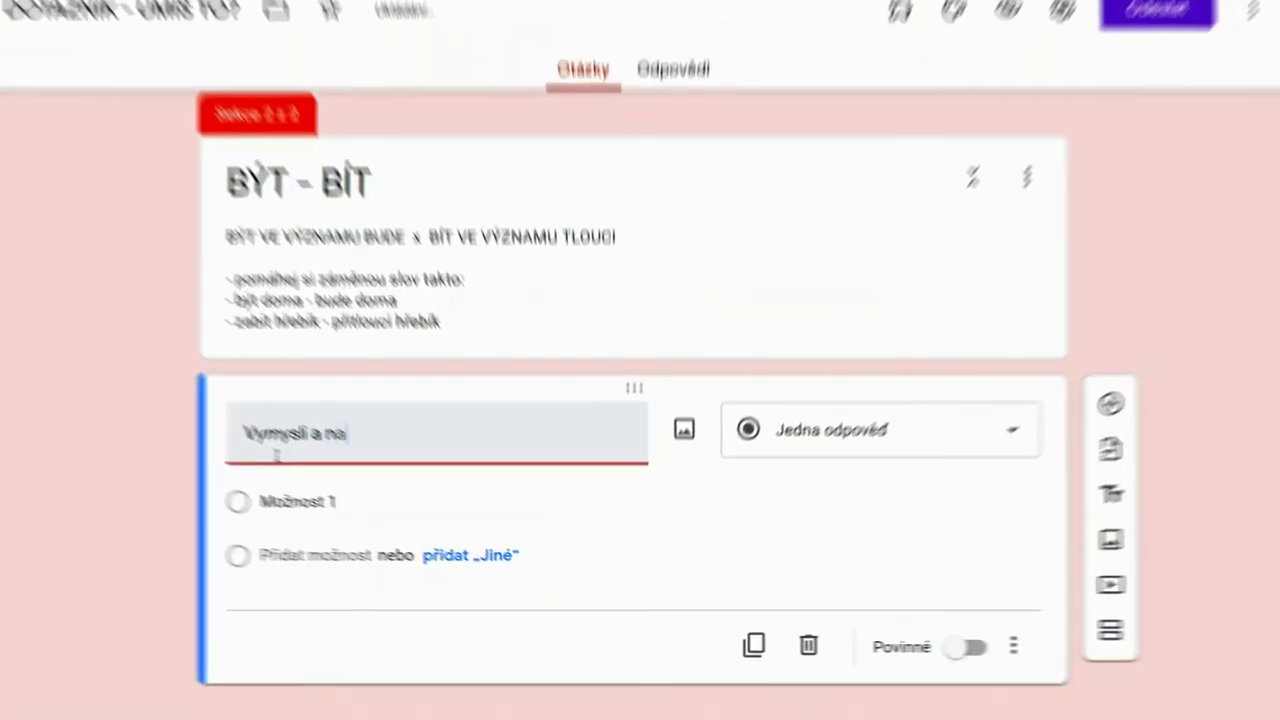
{"action": "type", "text": "piš věty s t"}
{"action": "type", "text": "ěmito slovy: přibyla - přibila"}
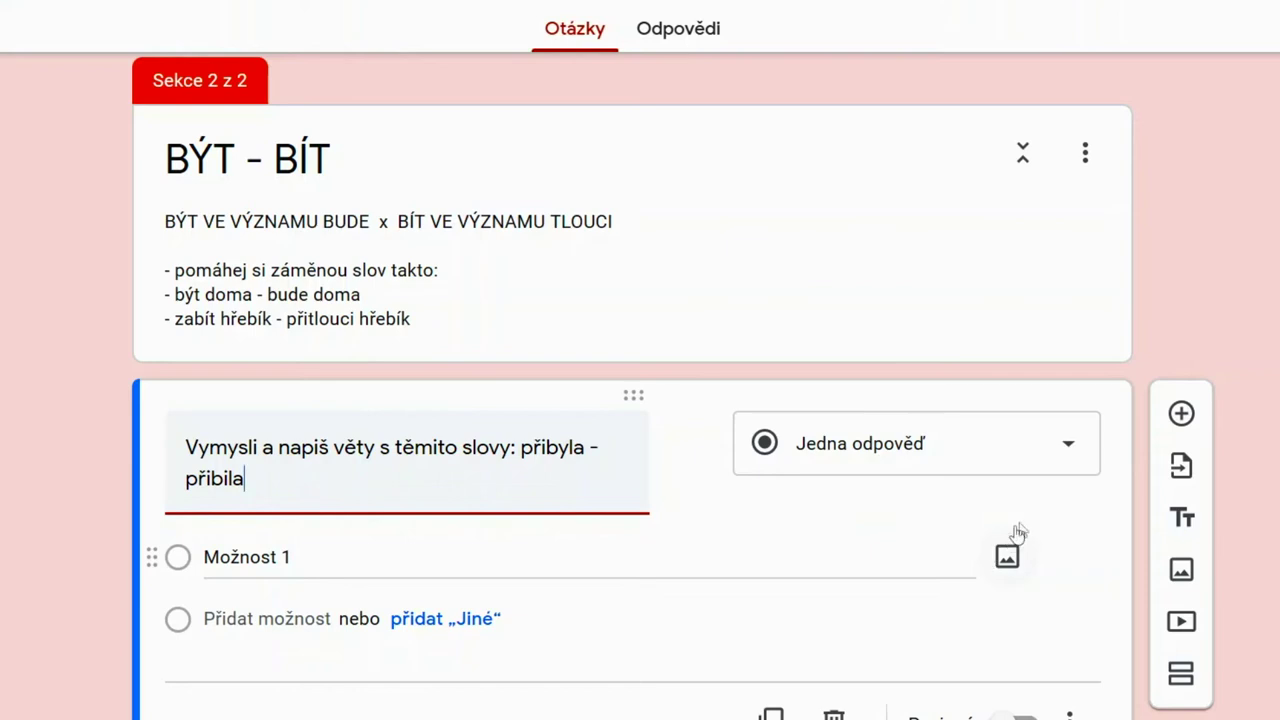
{"action": "left_click", "coordinate": [1069, 453]}
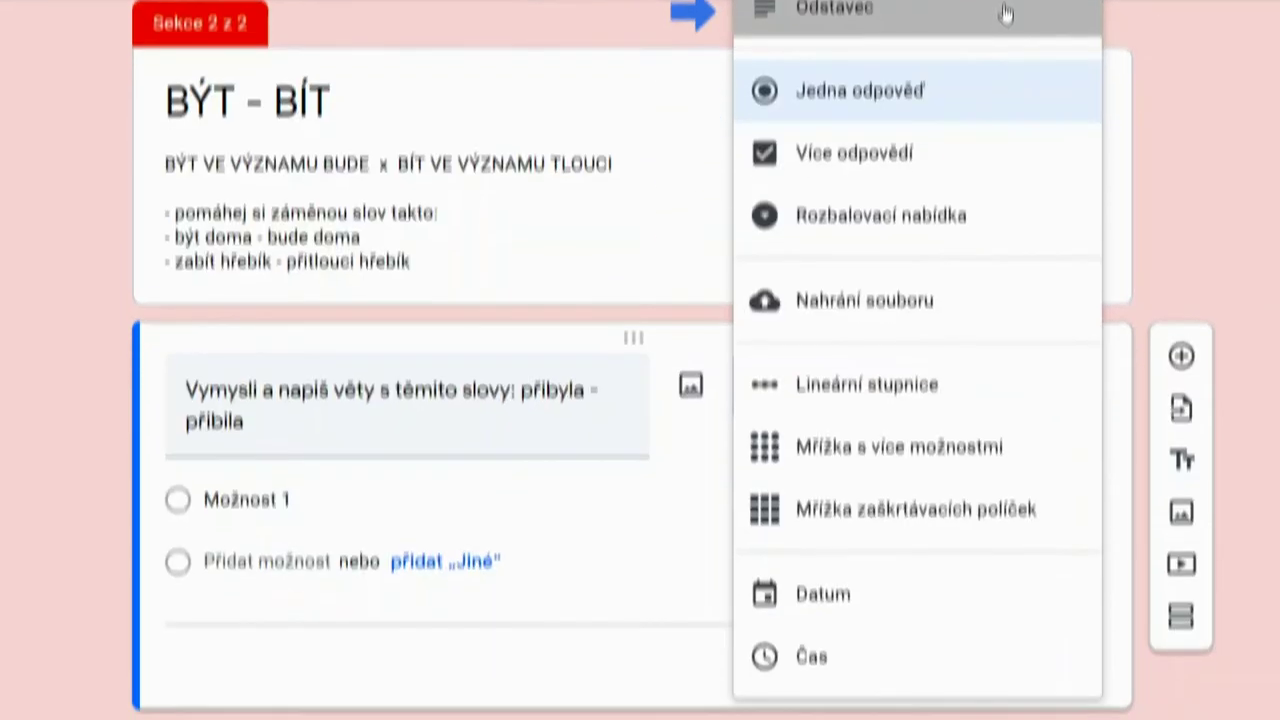
{"action": "left_click", "coordinate": [1005, 70]}
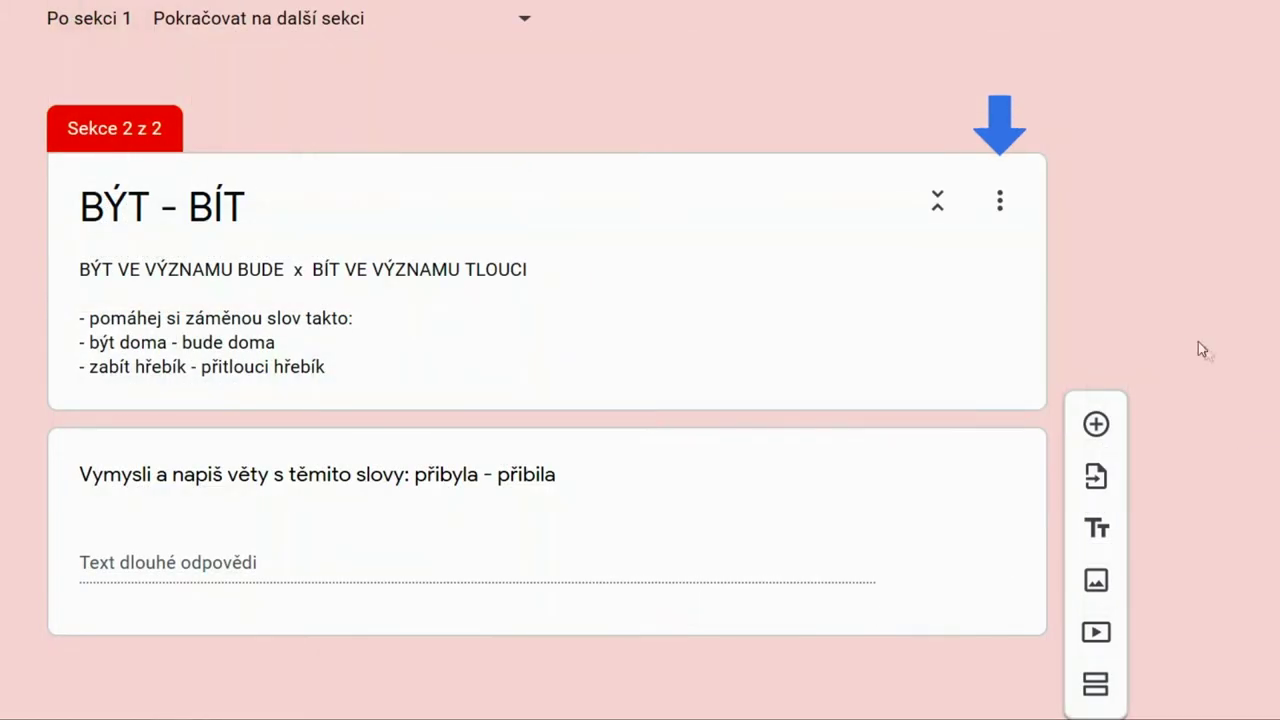
Duplicate the BÝT - BÍT section and retitle the copy 'MÝT - MÍT'
{"action": "left_click", "coordinate": [1000, 201]}
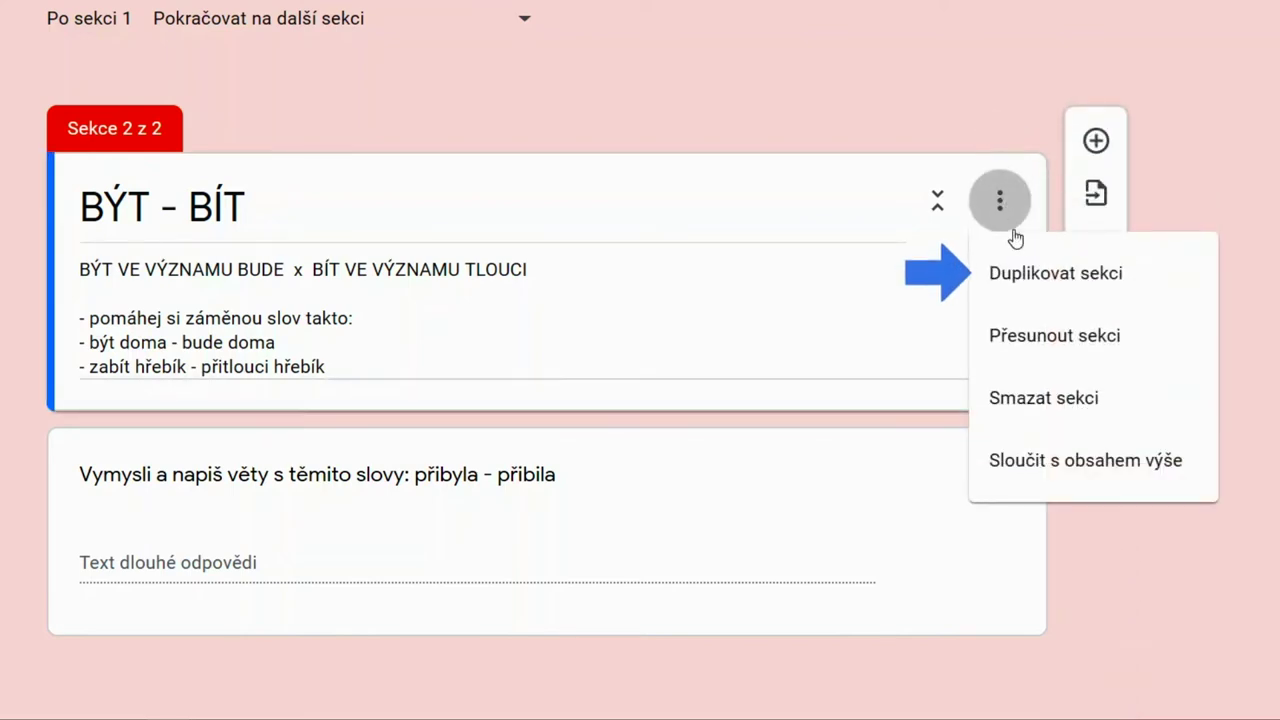
{"action": "left_click", "coordinate": [1033, 284]}
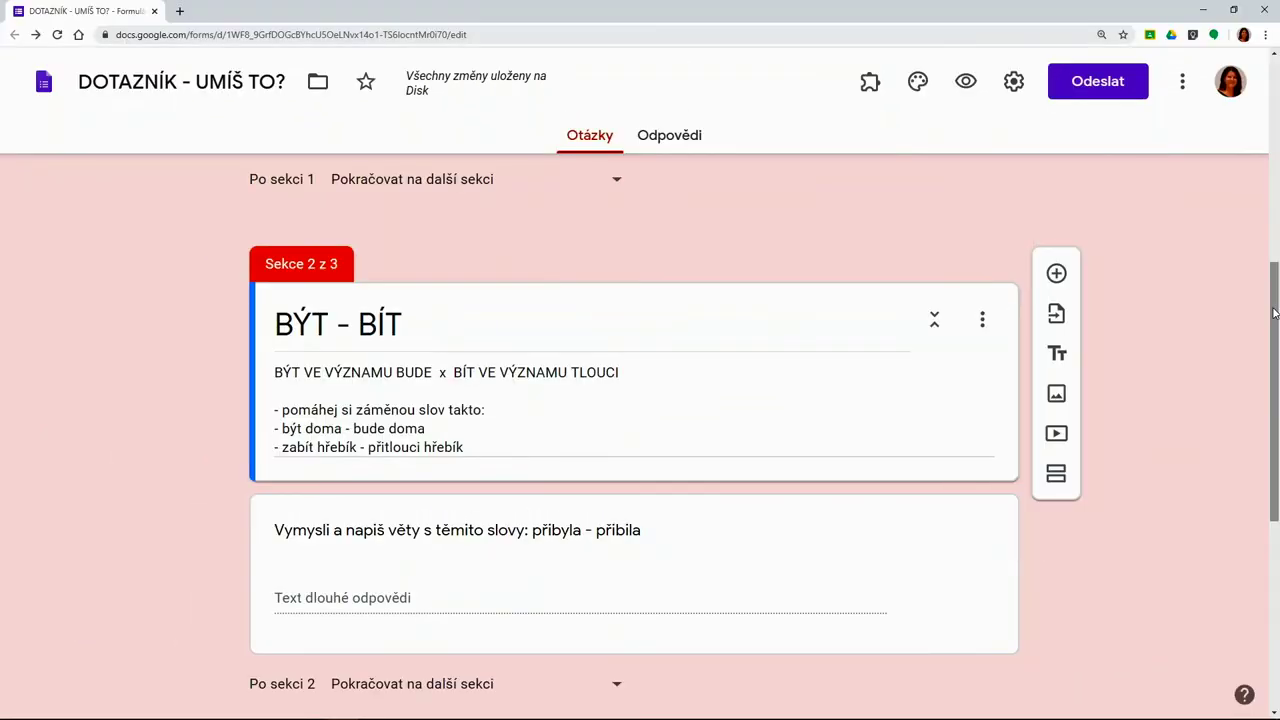
{"action": "left_click_drag", "start_coordinate": [1273, 313], "coordinate": [1276, 501]}
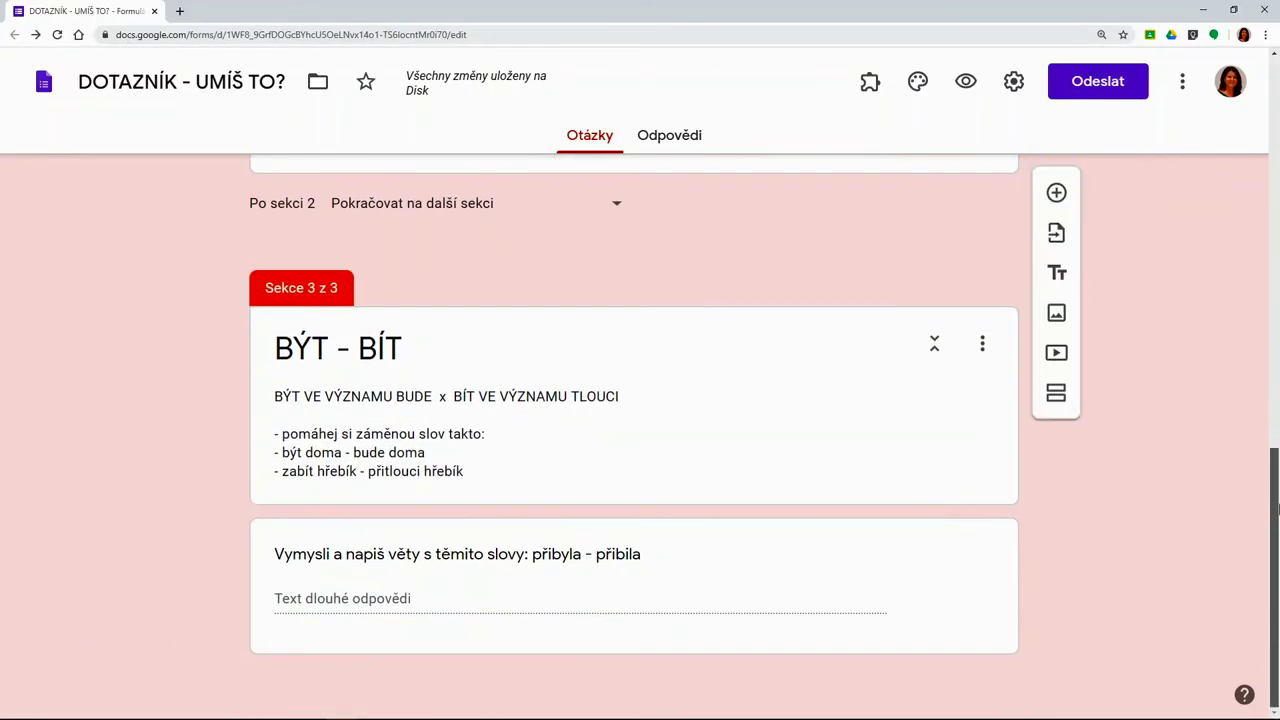
{"action": "left_click", "coordinate": [292, 348]}
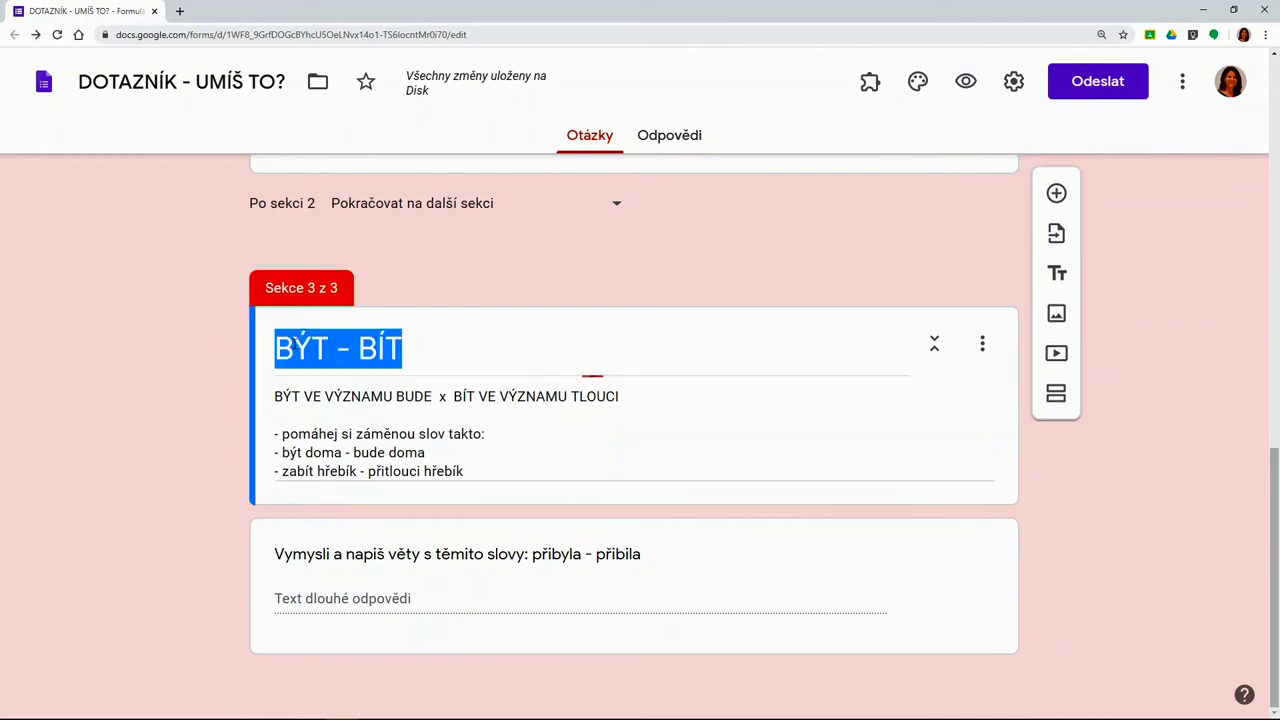
{"action": "left_click", "coordinate": [292, 348]}
{"action": "key", "text": "BackSpace"}
{"action": "type", "text": "M"}
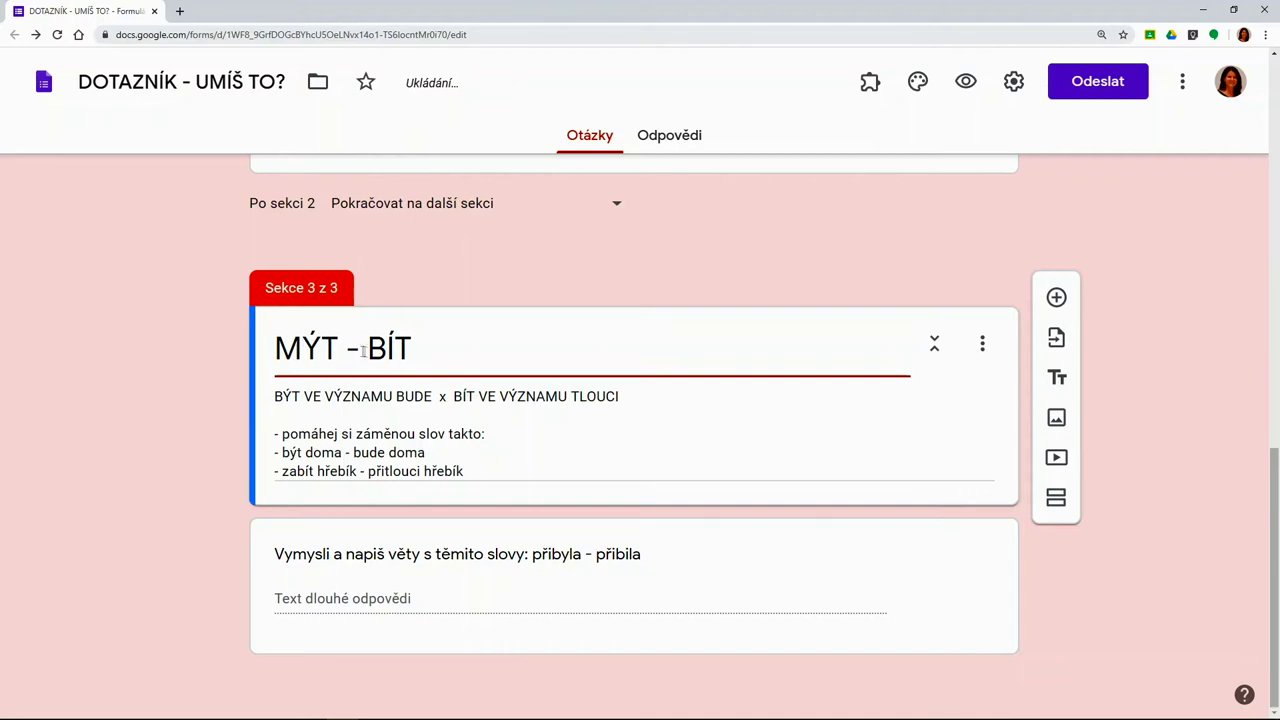
{"action": "left_click", "coordinate": [386, 348]}
{"action": "key", "text": "BackSpace"}
{"action": "type", "text": "M"}
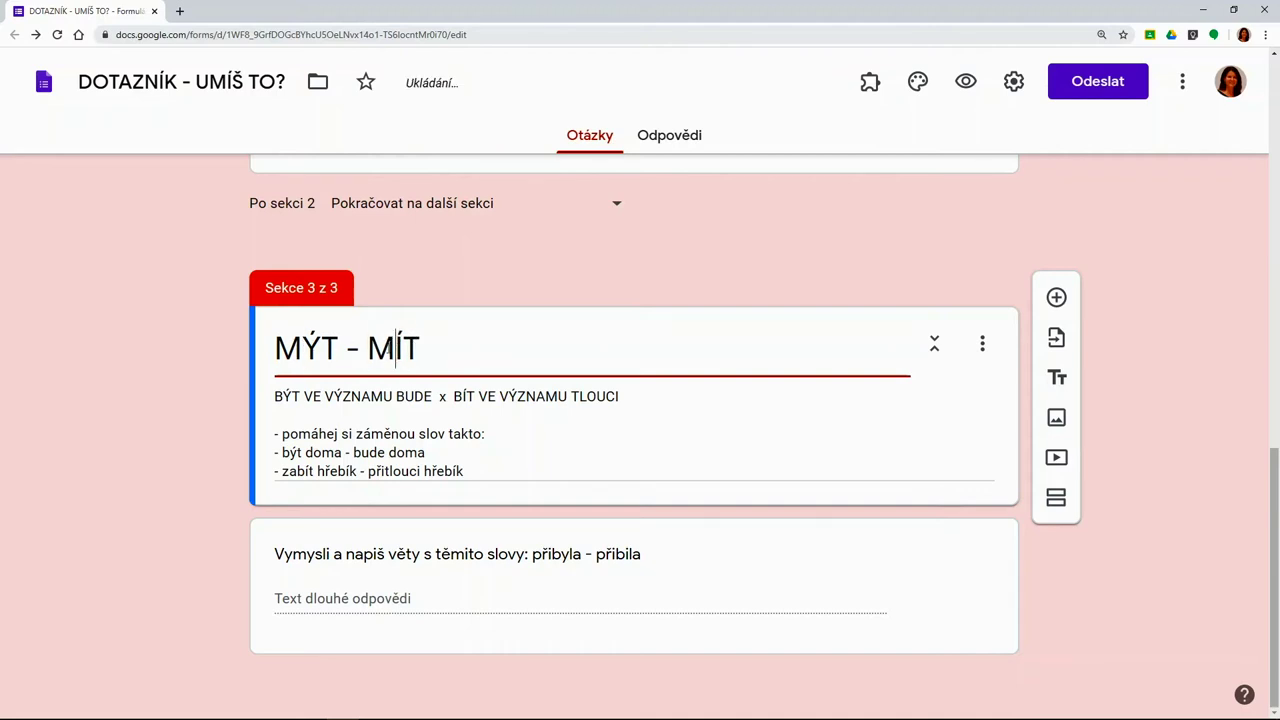
Rewrite its description as MÝT meaning UMÝVAT x MÍT meaning VLASTNIT, with nádobí and psa examples
{"action": "left_click", "coordinate": [285, 399]}
{"action": "left_click", "coordinate": [285, 399]}
{"action": "key", "text": "BackSpace"}
{"action": "type", "text": "M"}
{"action": "double_click", "coordinate": [414, 397]}
{"action": "type", "text": "UMÝVAT"}
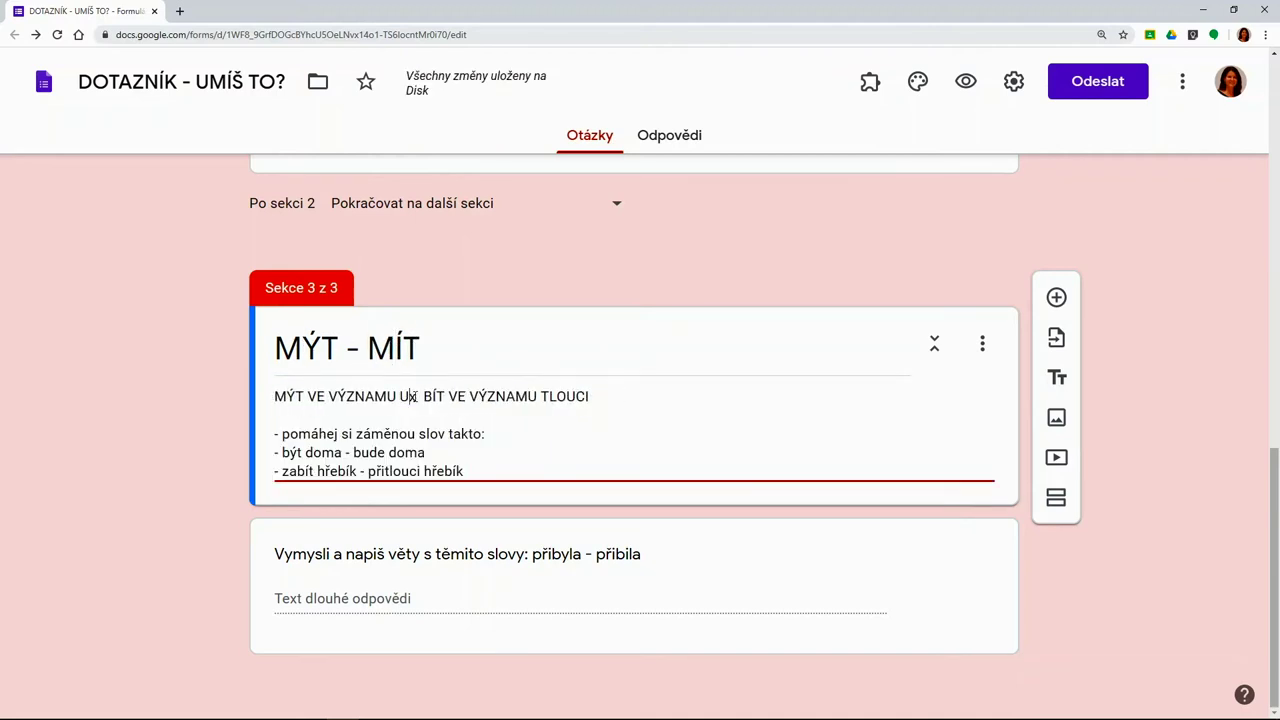
{"action": "double_click", "coordinate": [487, 397]}
{"action": "type", "text": "MÍT"}
{"action": "double_click", "coordinate": [618, 397]}
{"action": "type", "text": "VLASTNIT"}
{"action": "type", "text": "mýt nádobí - "}
{"action": "mouse_move", "coordinate": [282, 452]}
{"action": "left_mouse_down"}
{"action": "mouse_move", "coordinate": [474, 457]}
{"action": "mouse_move", "coordinate": [282, 471]}
{"action": "left_mouse_up"}
{"action": "type", "text": "umývat nádobí - mít doma psa - vlastnit psa"}
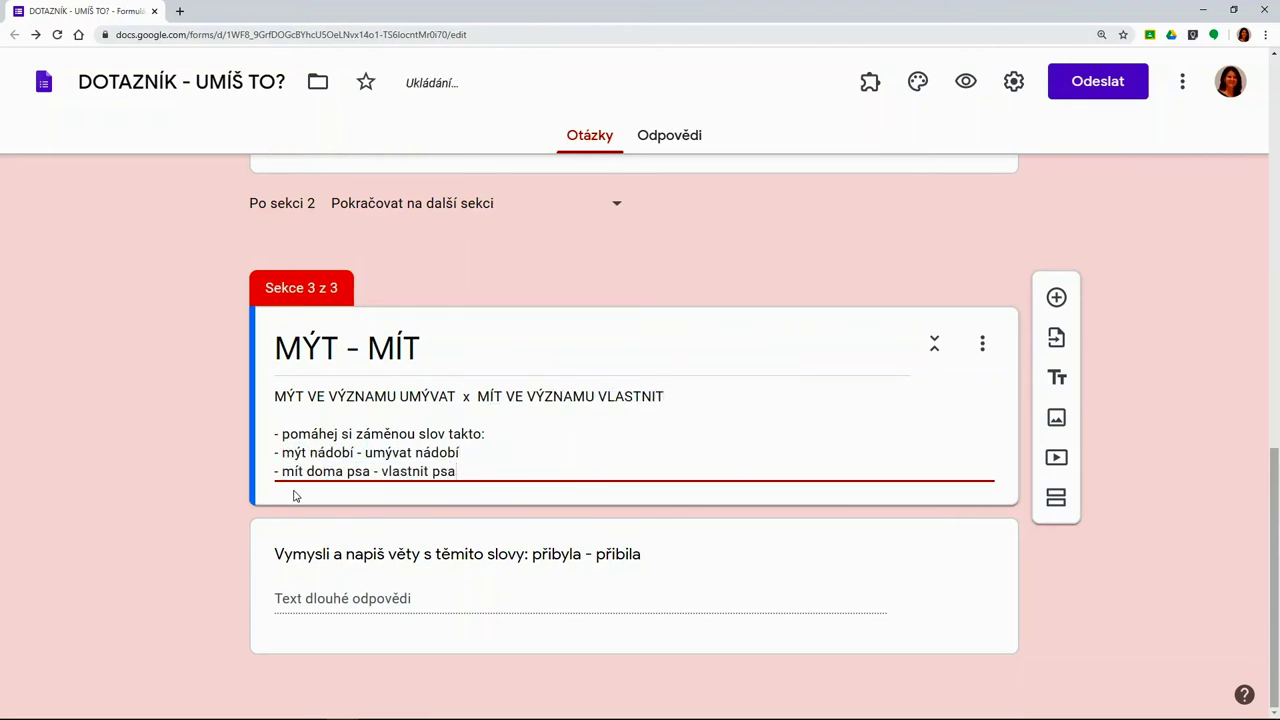
Change the copied question's word pair to 'mýval - míval'
{"action": "left_click", "coordinate": [579, 554]}
{"action": "double_click", "coordinate": [579, 485]}
{"action": "type", "text": "mýval"}
{"action": "double_click", "coordinate": [313, 490]}
{"action": "type", "text": "míval"}
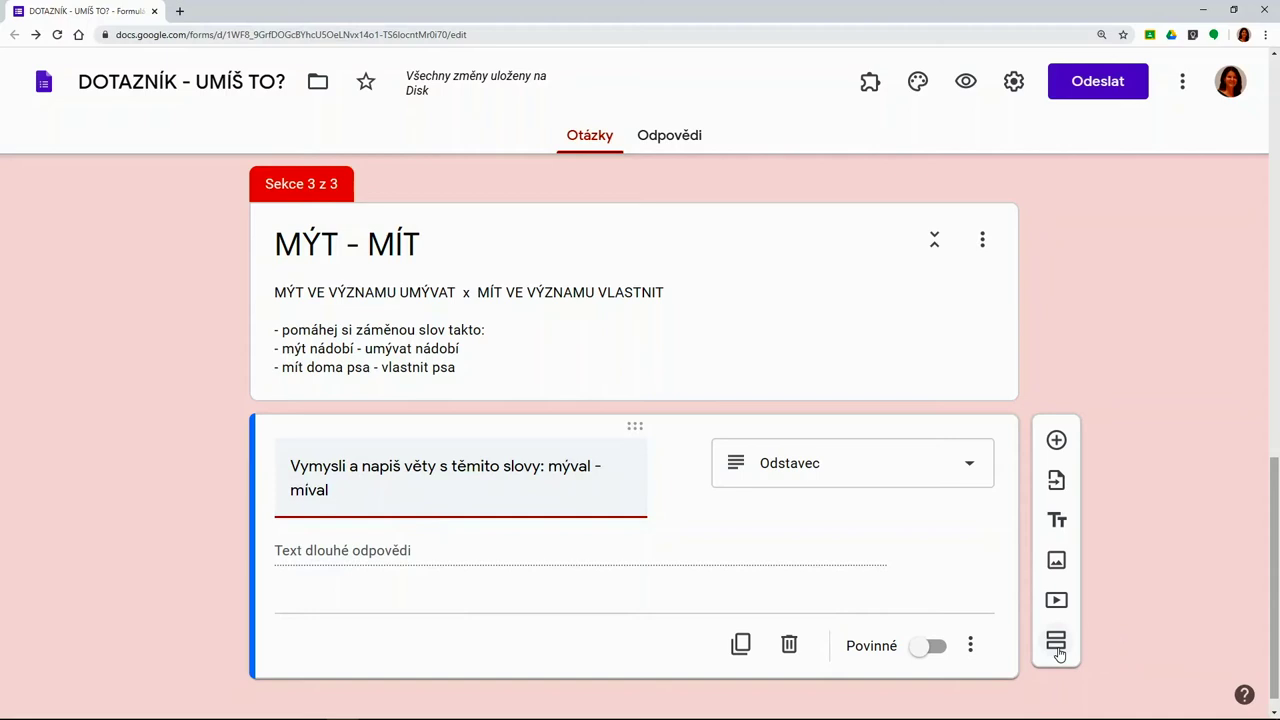
Add section 4 'SEBEHODNOCENÍ' containing a new linear-scale question
{"action": "left_click", "coordinate": [1057, 644]}
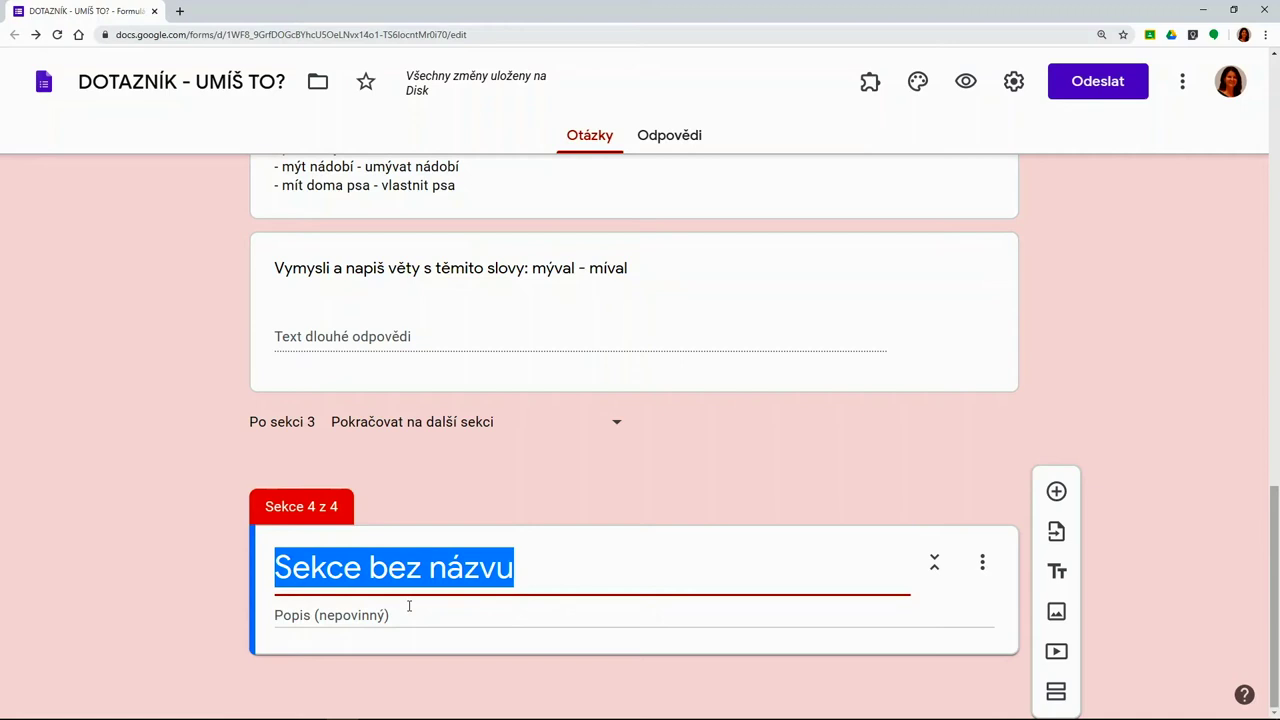
{"action": "type", "text": "SEBEHODNOCENÍ"}
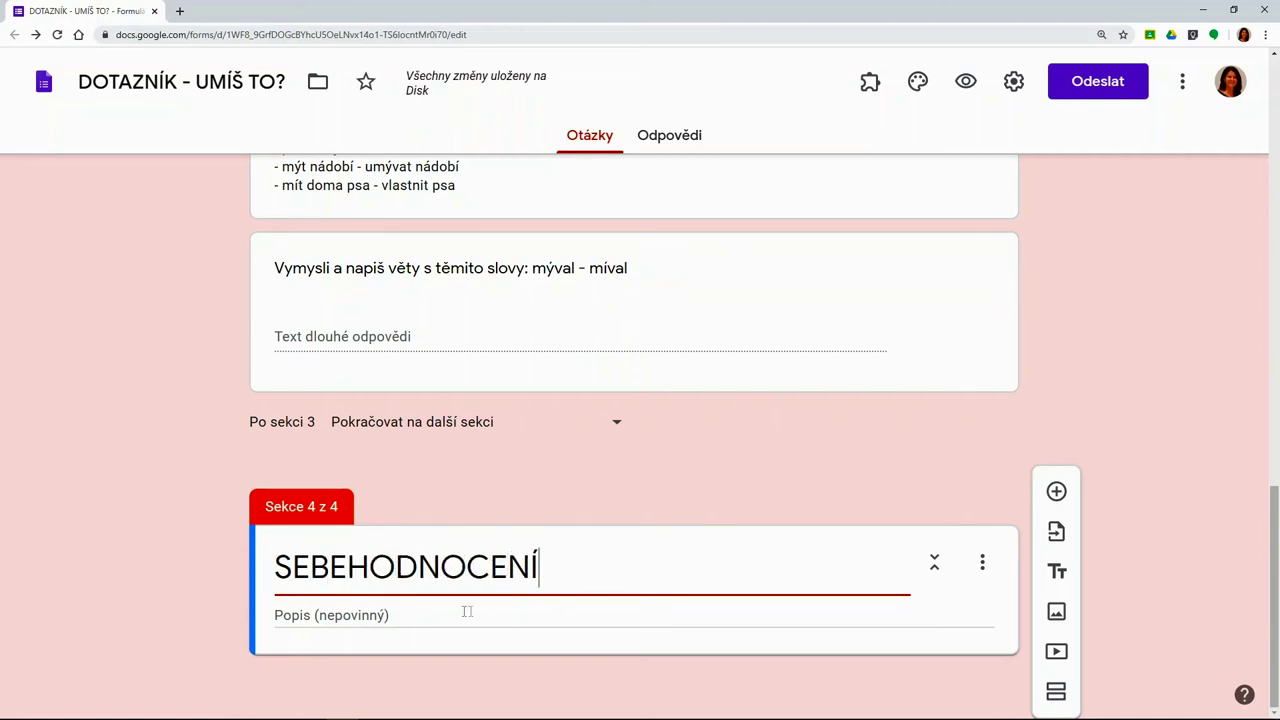
{"action": "left_click", "coordinate": [1056, 492]}
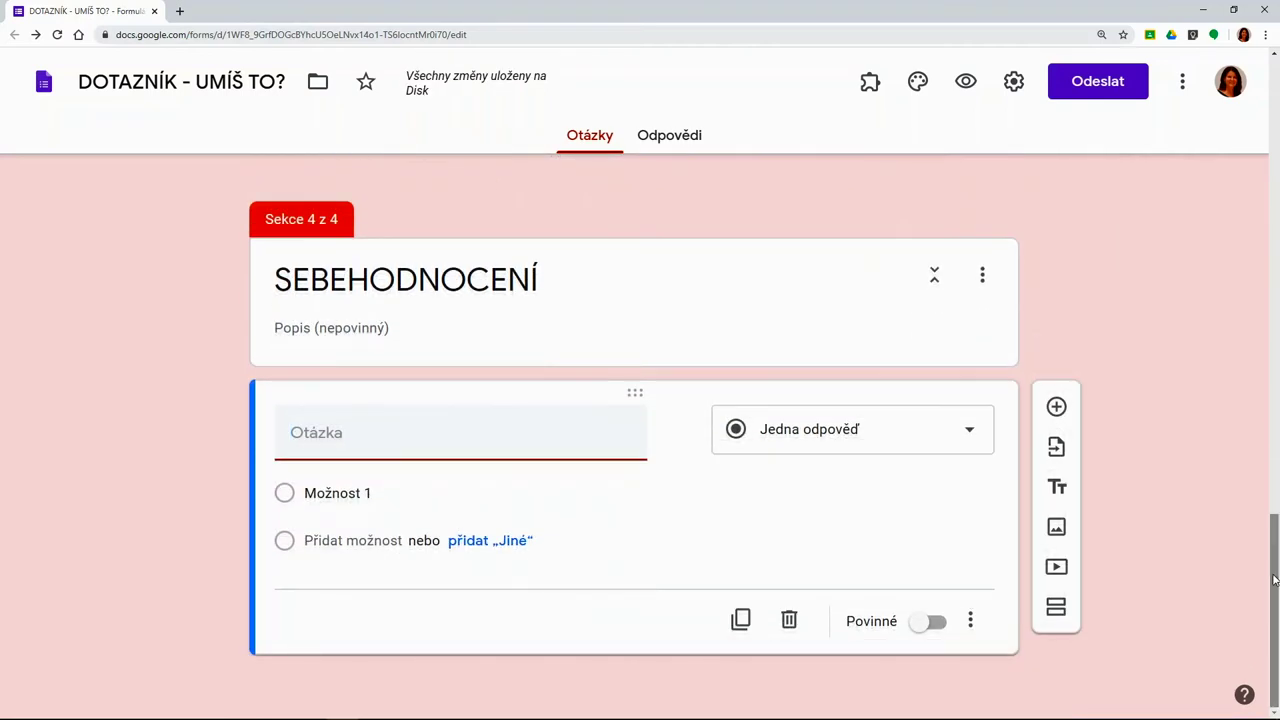
{"action": "left_click", "coordinate": [970, 438]}
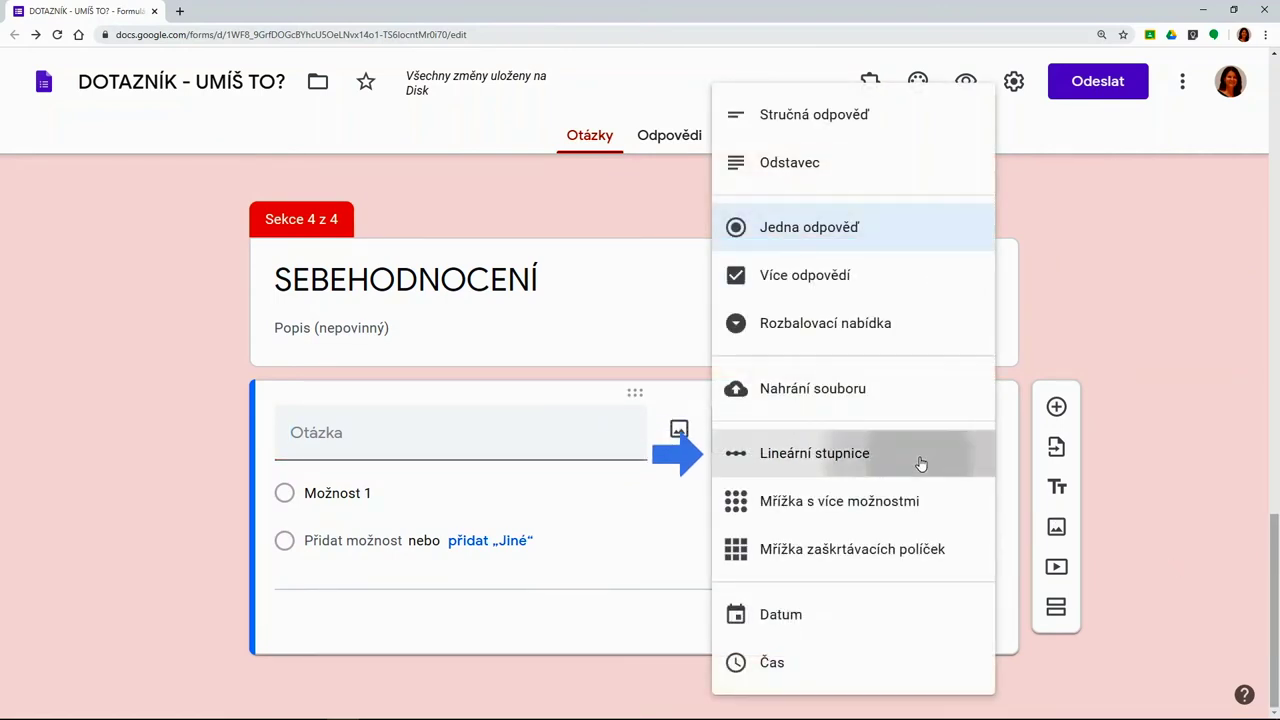
{"action": "left_click", "coordinate": [921, 463]}
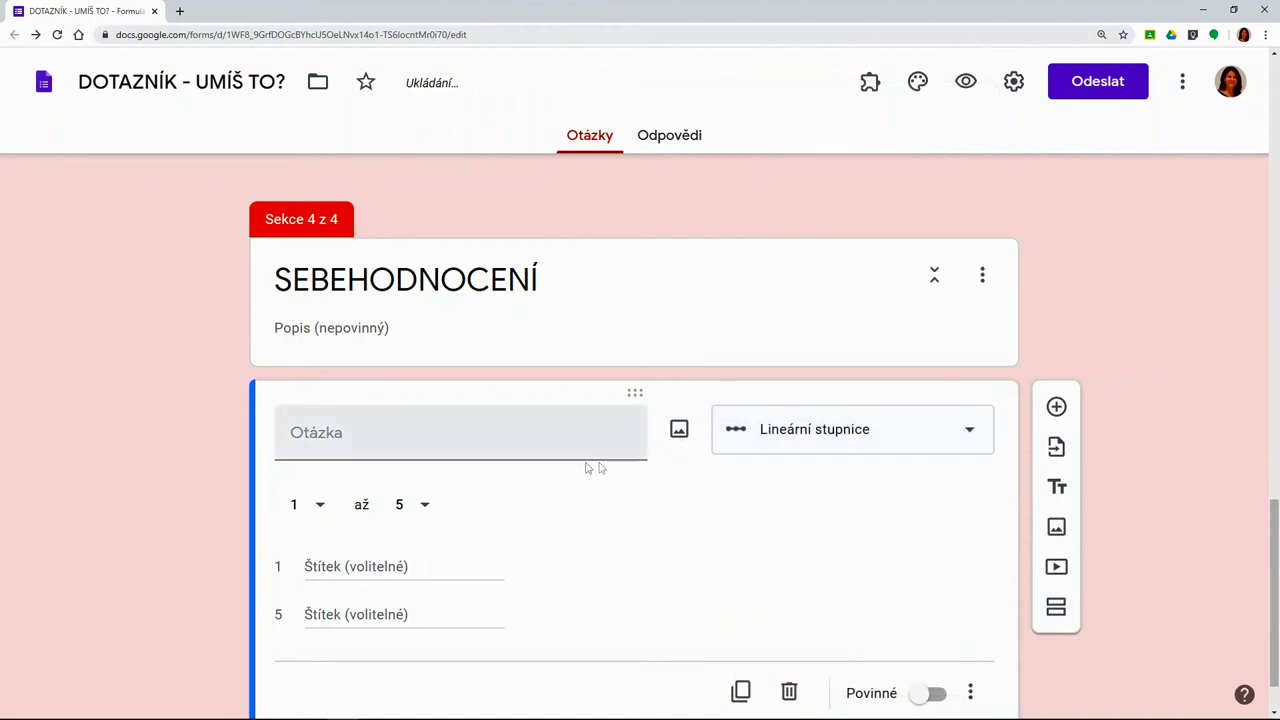
Ask 'Jakou známkou by ses ohodnotil/a?' with 1 labelled 'rozumím tomu' and 5 'nechápu'
{"action": "left_click", "coordinate": [300, 450]}
{"action": "type", "text": "J"}
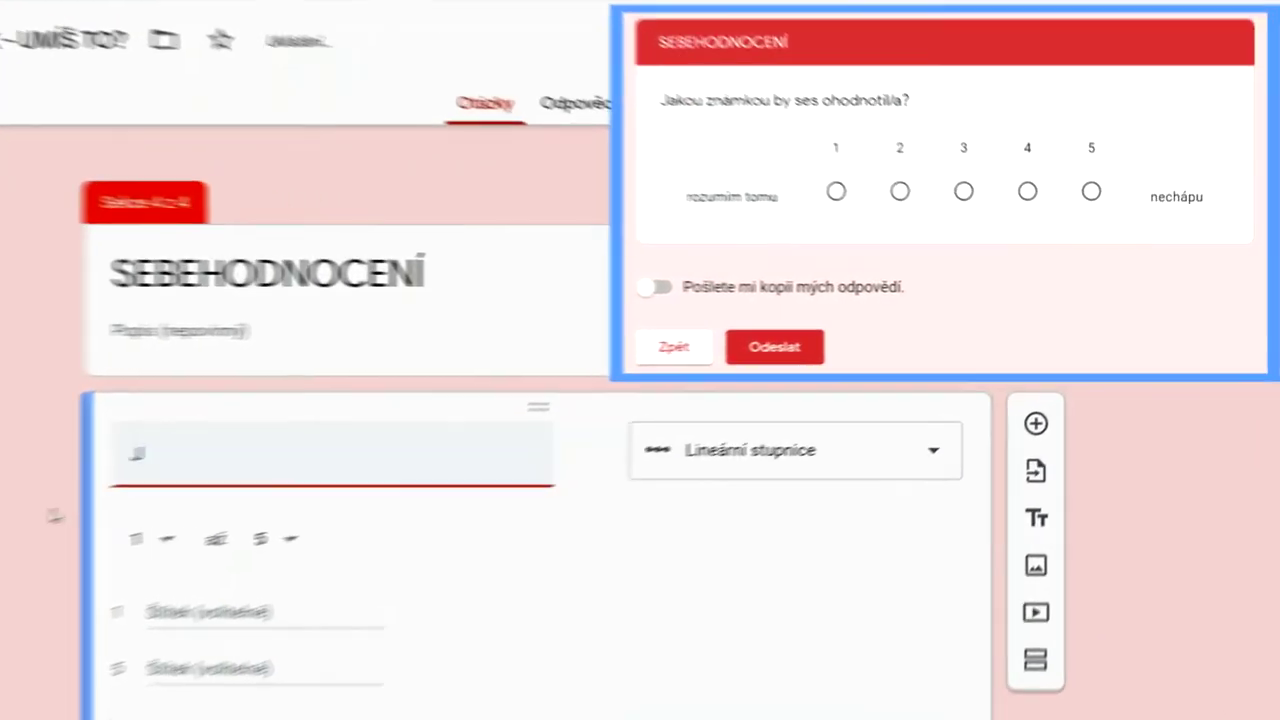
{"action": "type", "text": "akou známkou by ses ohodnotil/a?"}
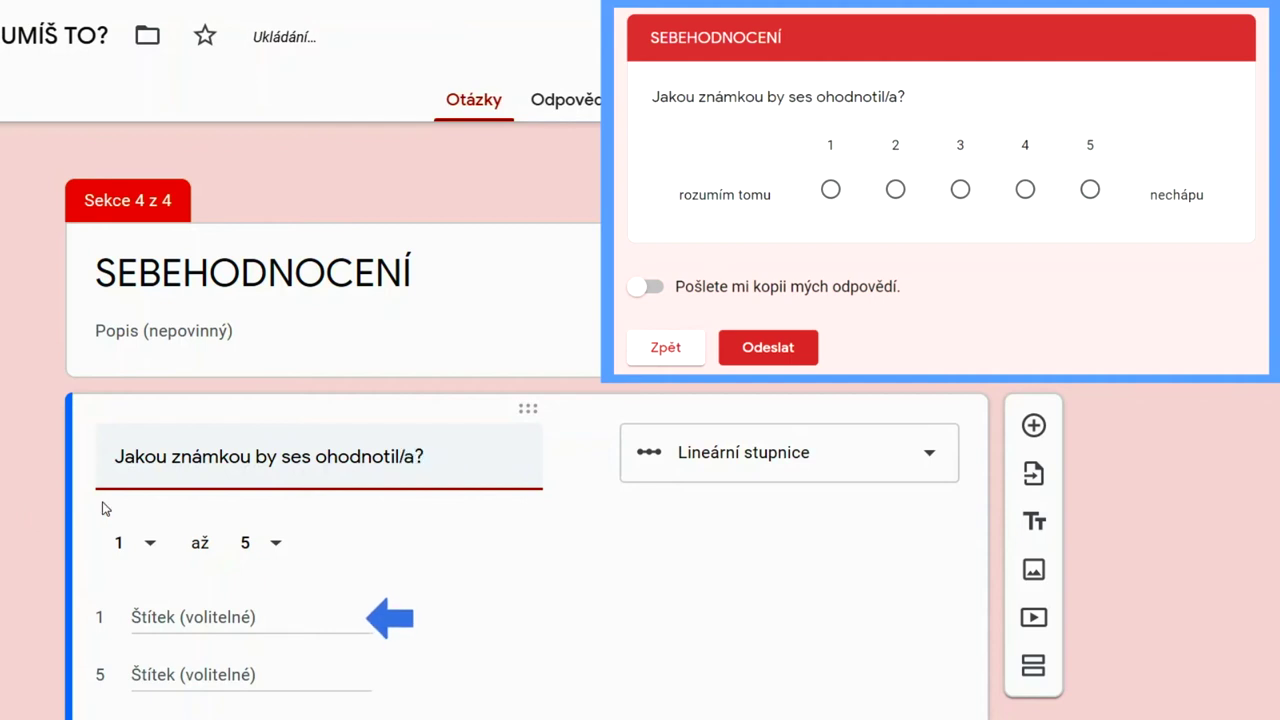
{"action": "left_click", "coordinate": [155, 622]}
{"action": "type", "text": "rozumím tomu"}
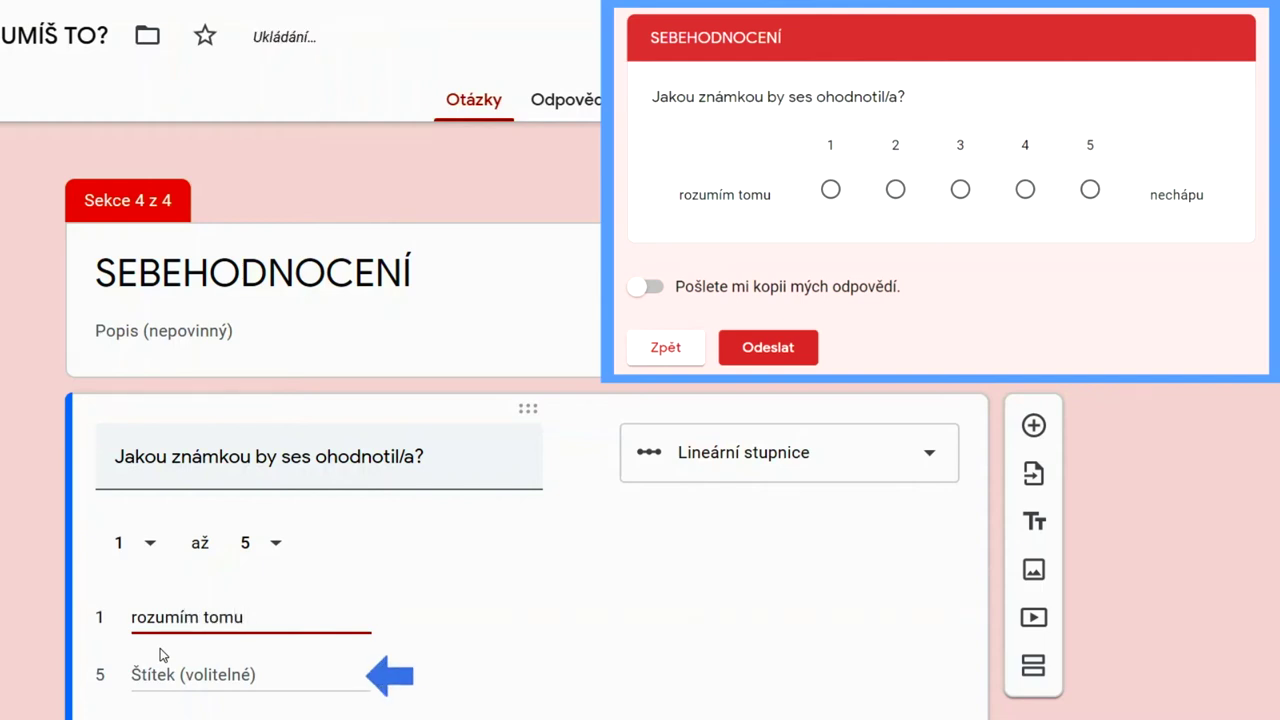
{"action": "left_click", "coordinate": [165, 675]}
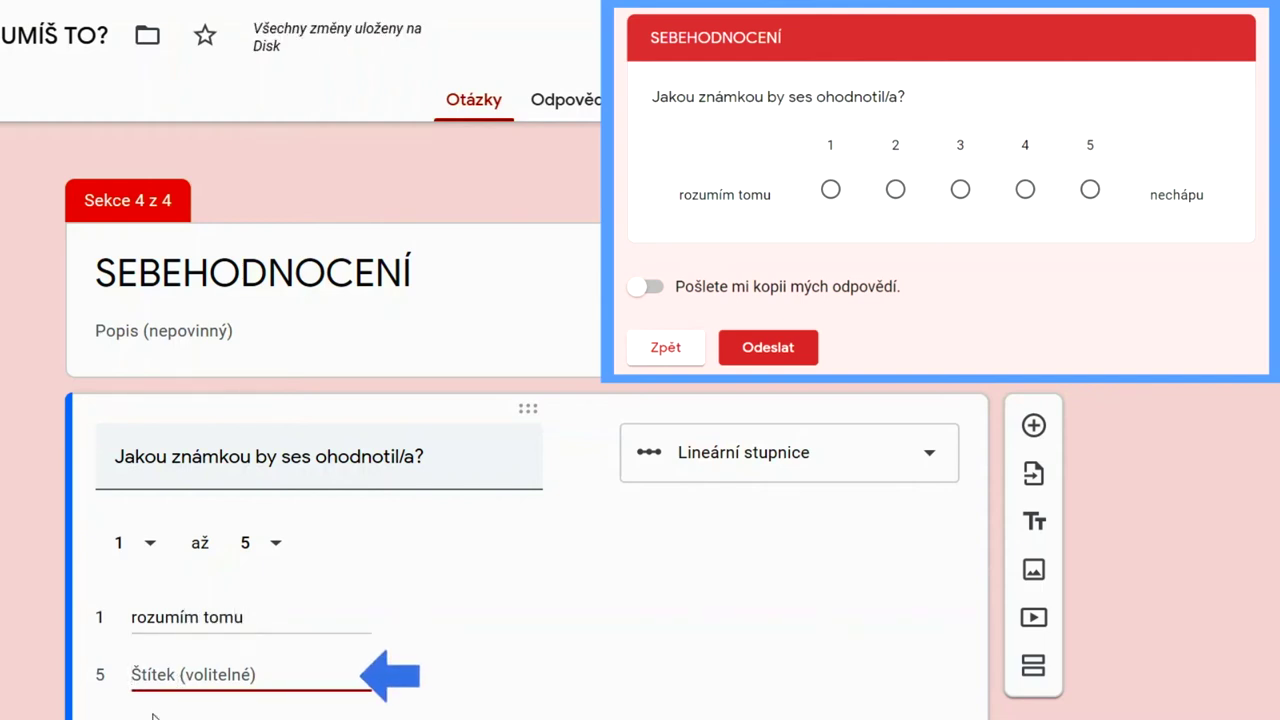
{"action": "type", "text": "nechápu"}
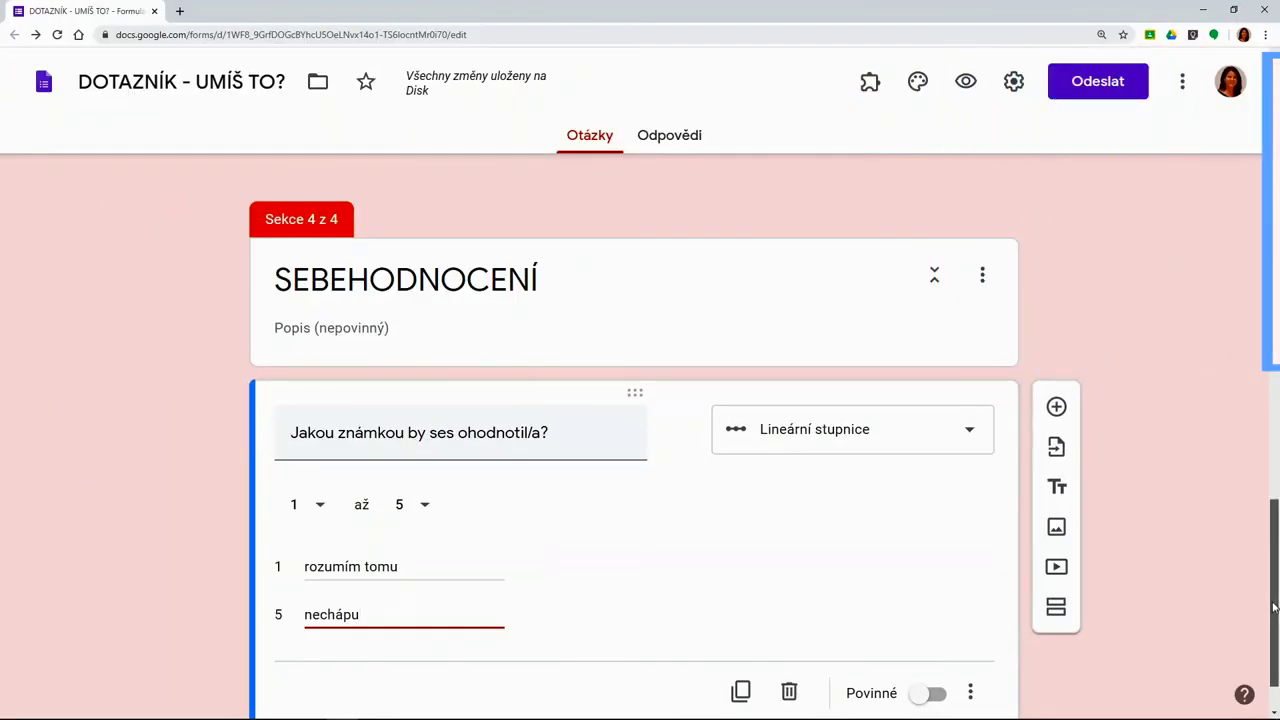
{"action": "left_click_drag", "start_coordinate": [1274, 606], "coordinate": [1274, 650]}
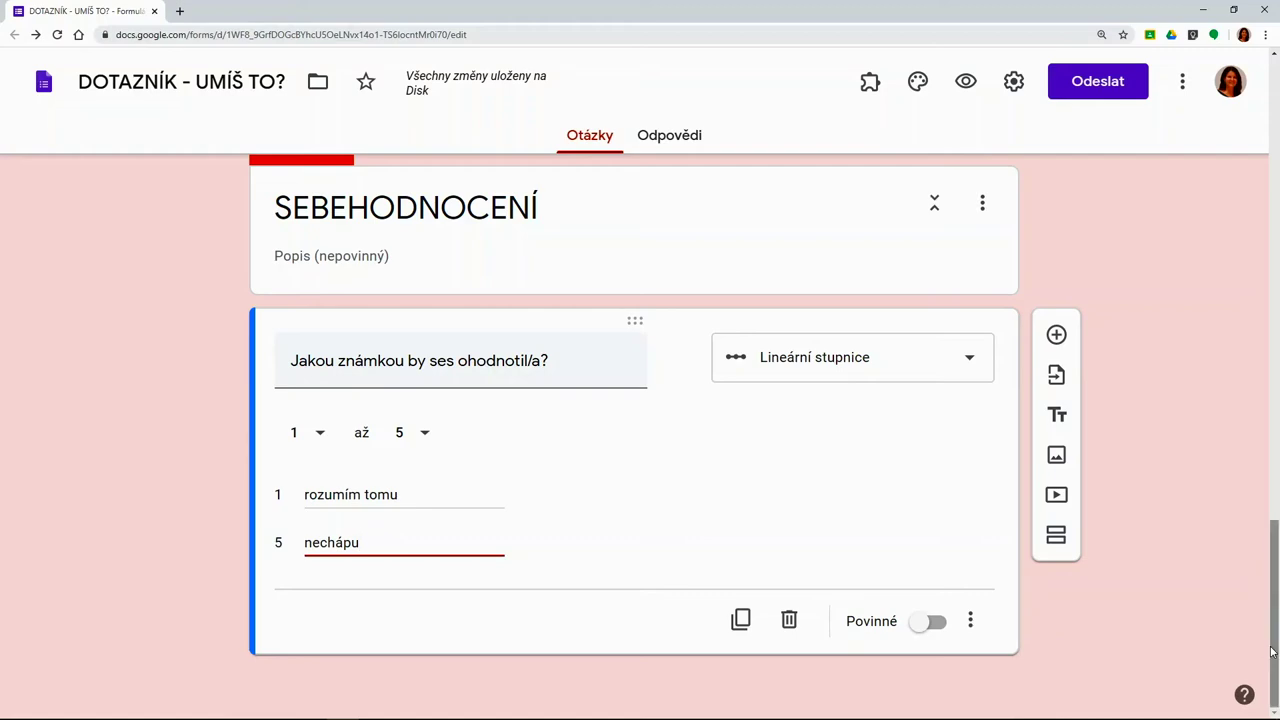
{"action": "scroll", "coordinate": [1258, 620], "scroll_direction": "up", "scroll_amount": 3}
Branch the dropdown by answer: být - bít to section 2, mýt - mít to section 3
{"action": "scroll", "coordinate": [1250, 580], "scroll_direction": "up", "scroll_amount": 4}
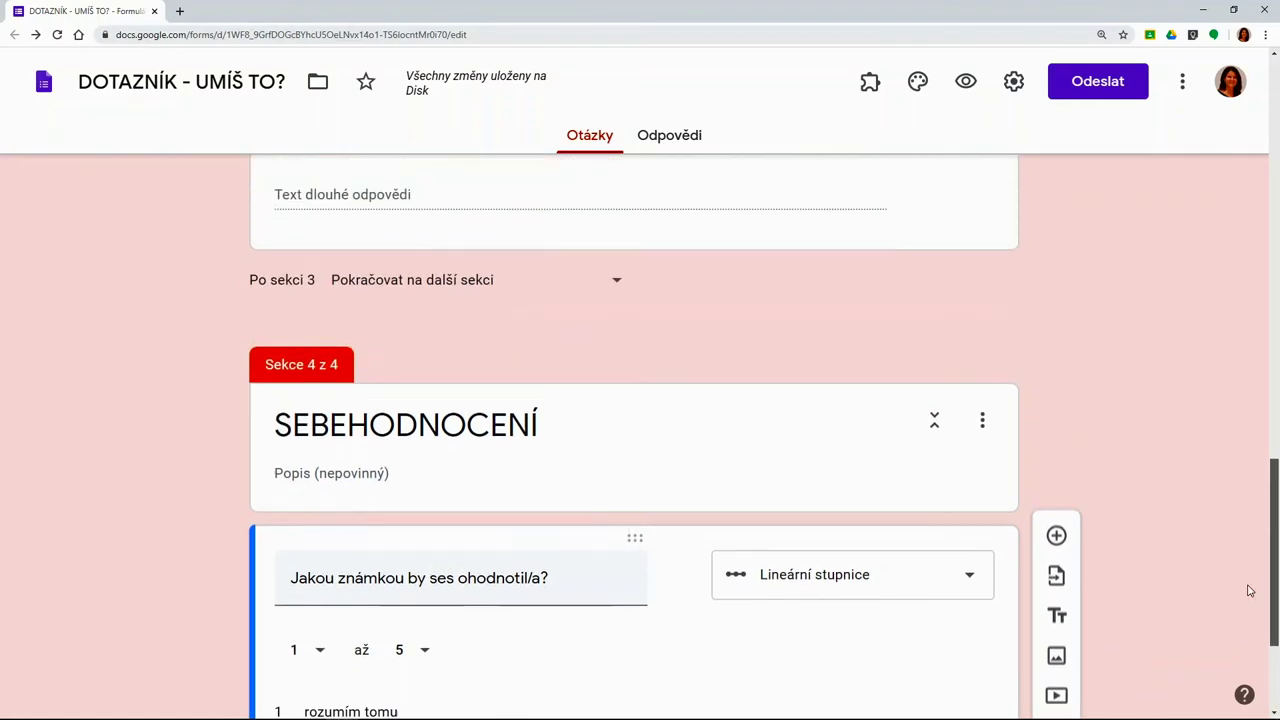
{"action": "scroll", "coordinate": [1238, 506], "scroll_direction": "up", "scroll_amount": 5}
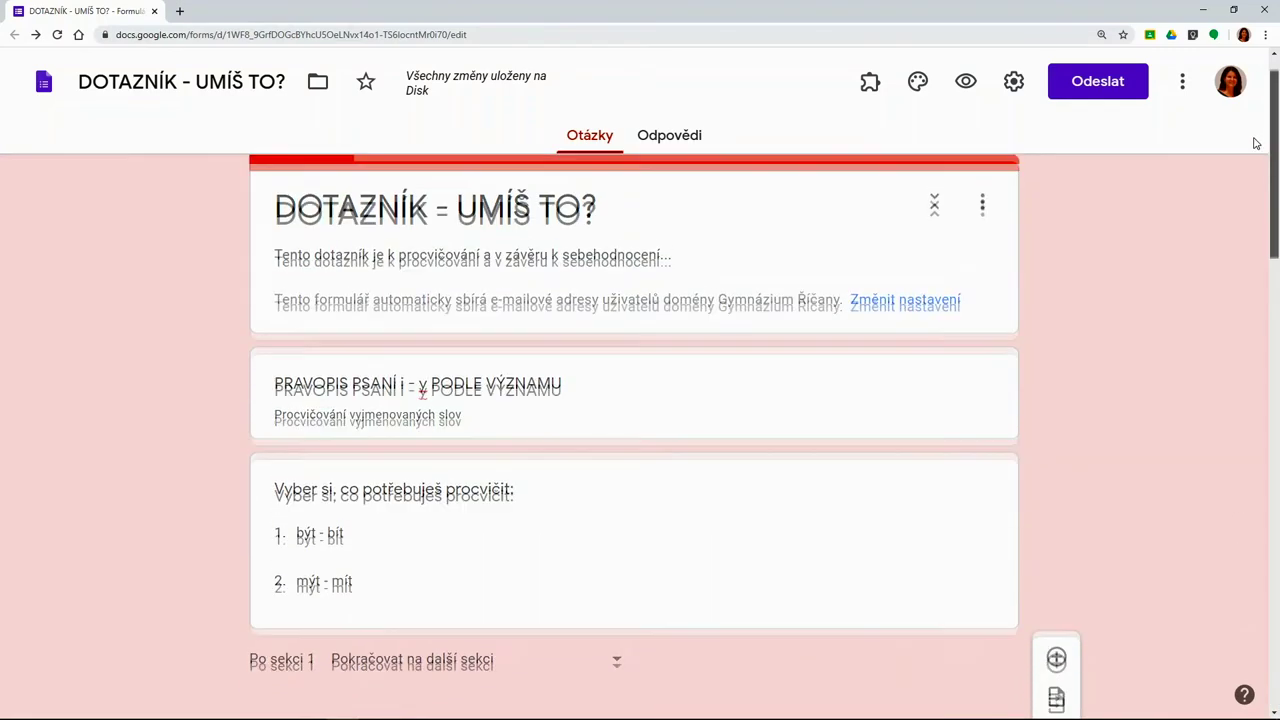
{"action": "left_click", "coordinate": [627, 588]}
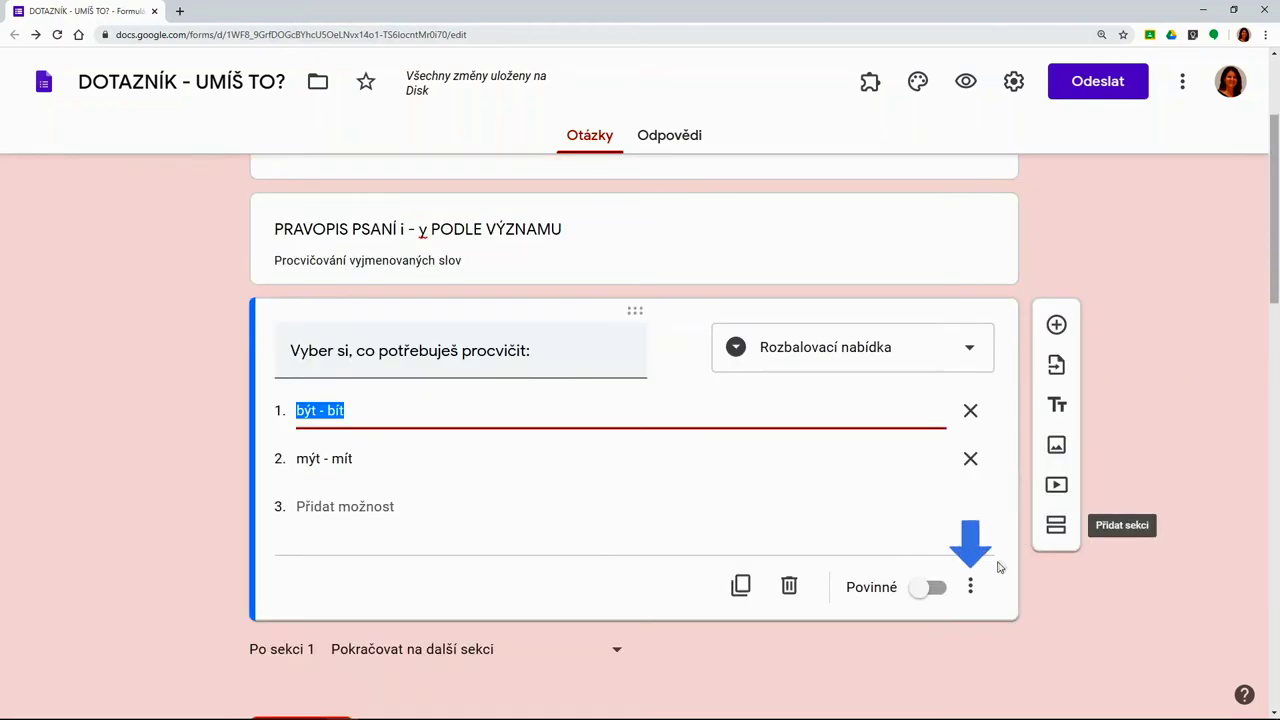
{"action": "left_click", "coordinate": [972, 594]}
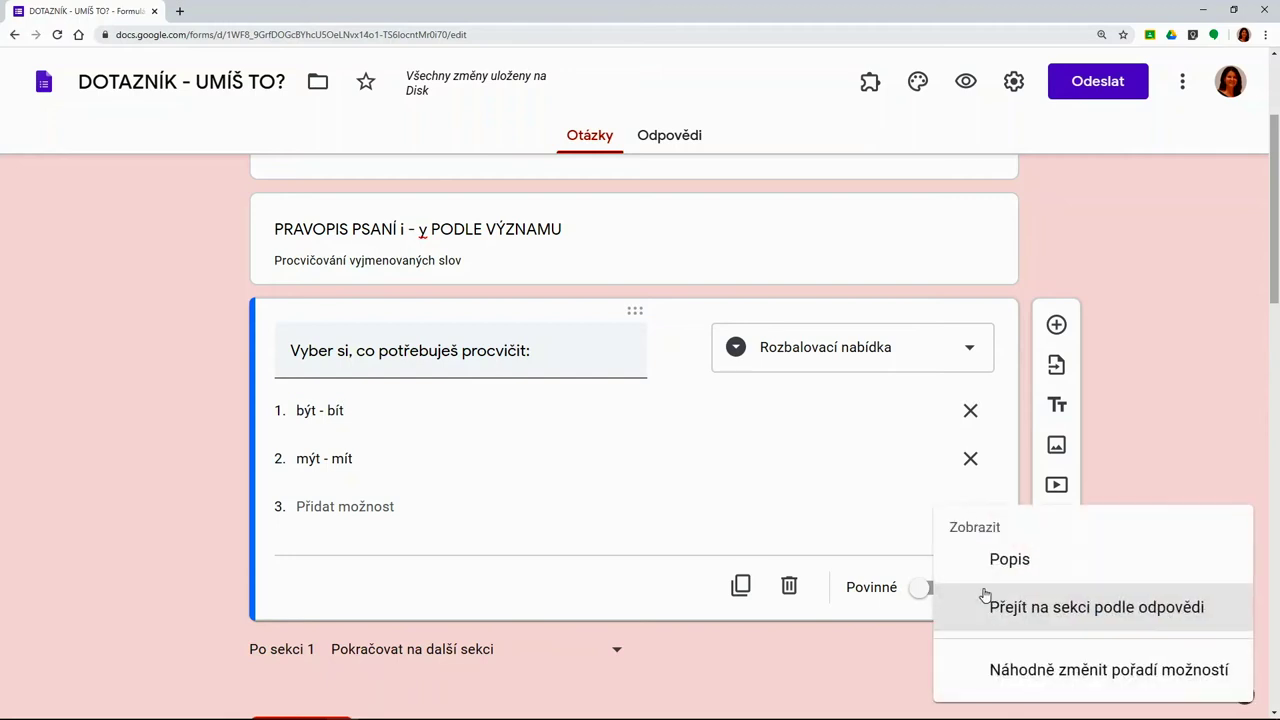
{"action": "left_click", "coordinate": [1072, 626]}
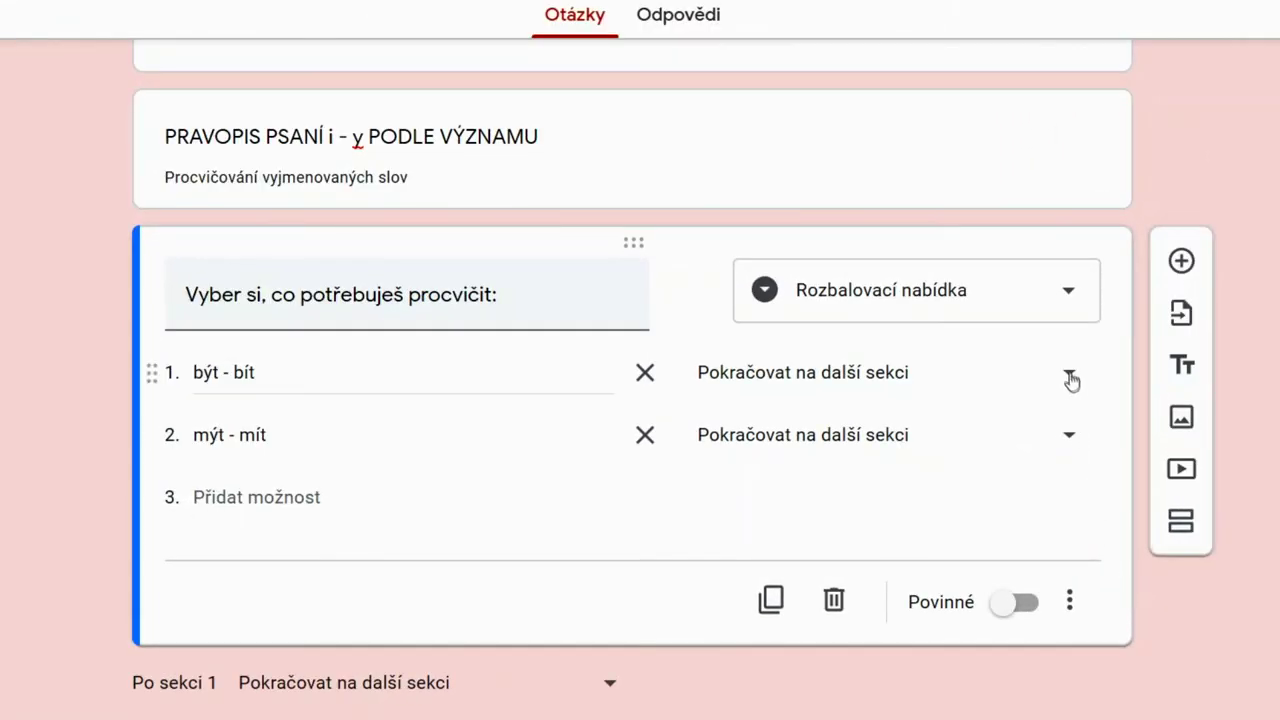
{"action": "left_click", "coordinate": [1070, 378]}
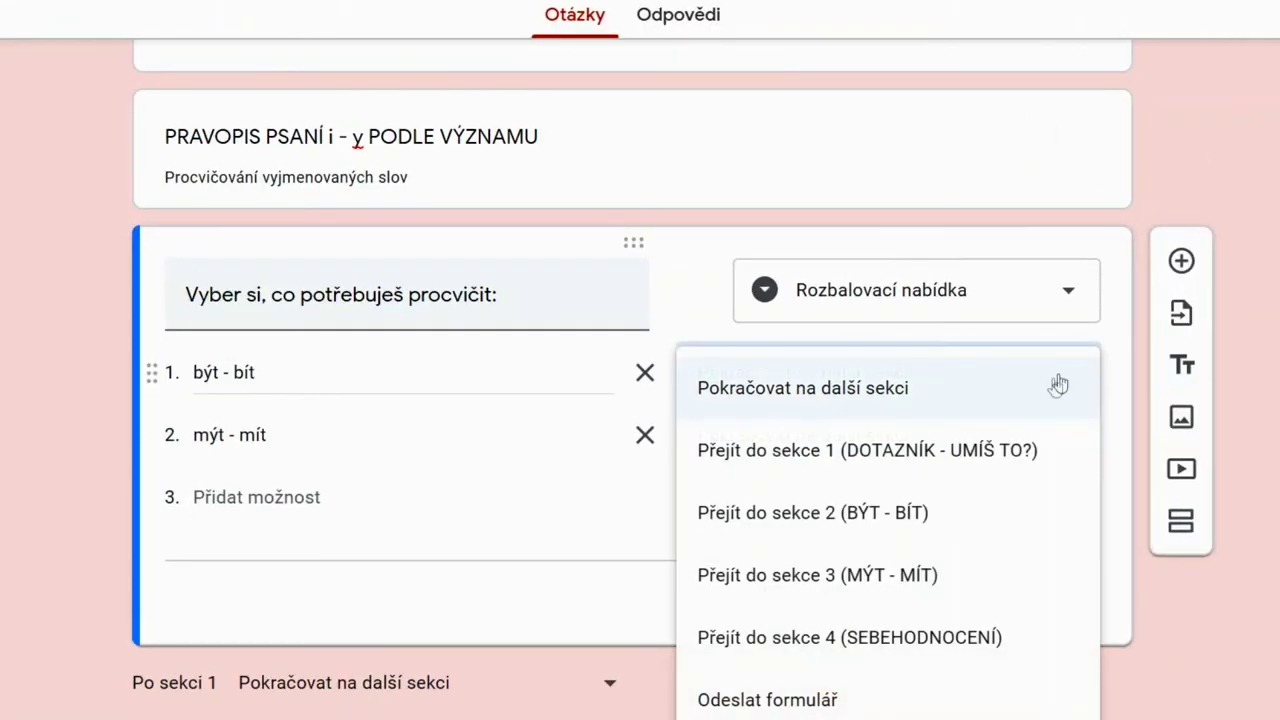
{"action": "left_click", "coordinate": [955, 515]}
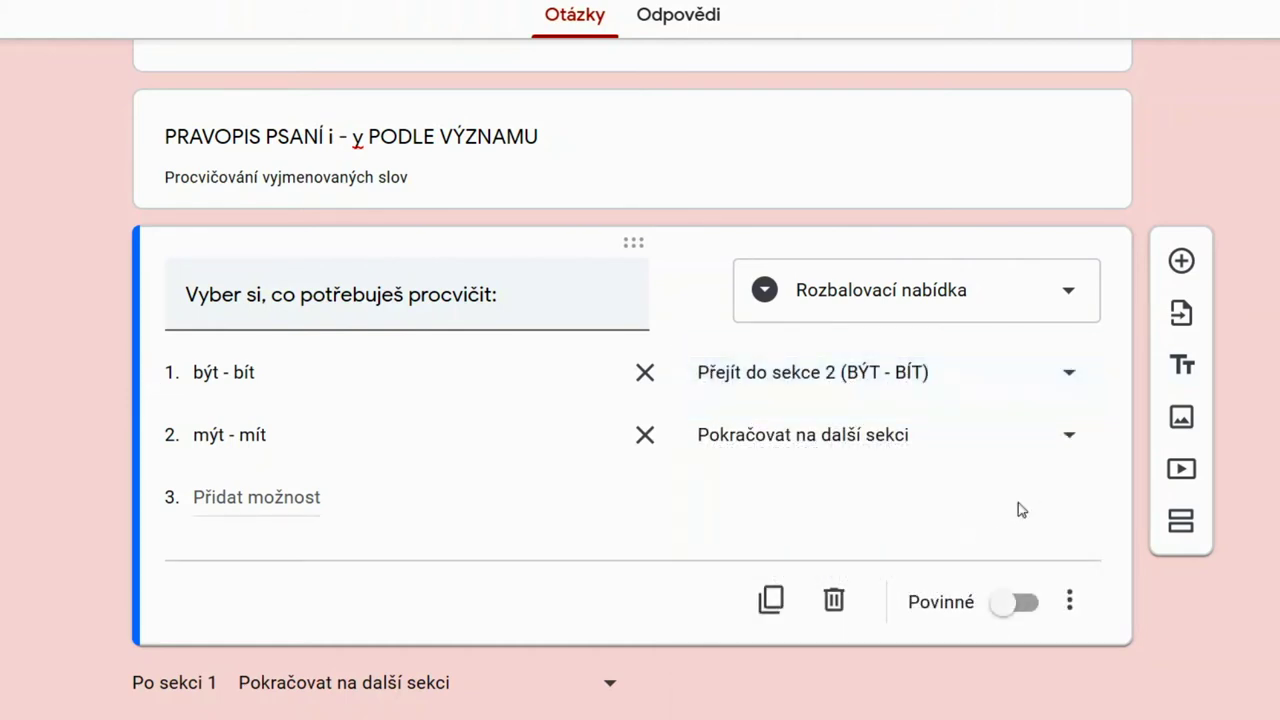
{"action": "left_click", "coordinate": [1068, 440]}
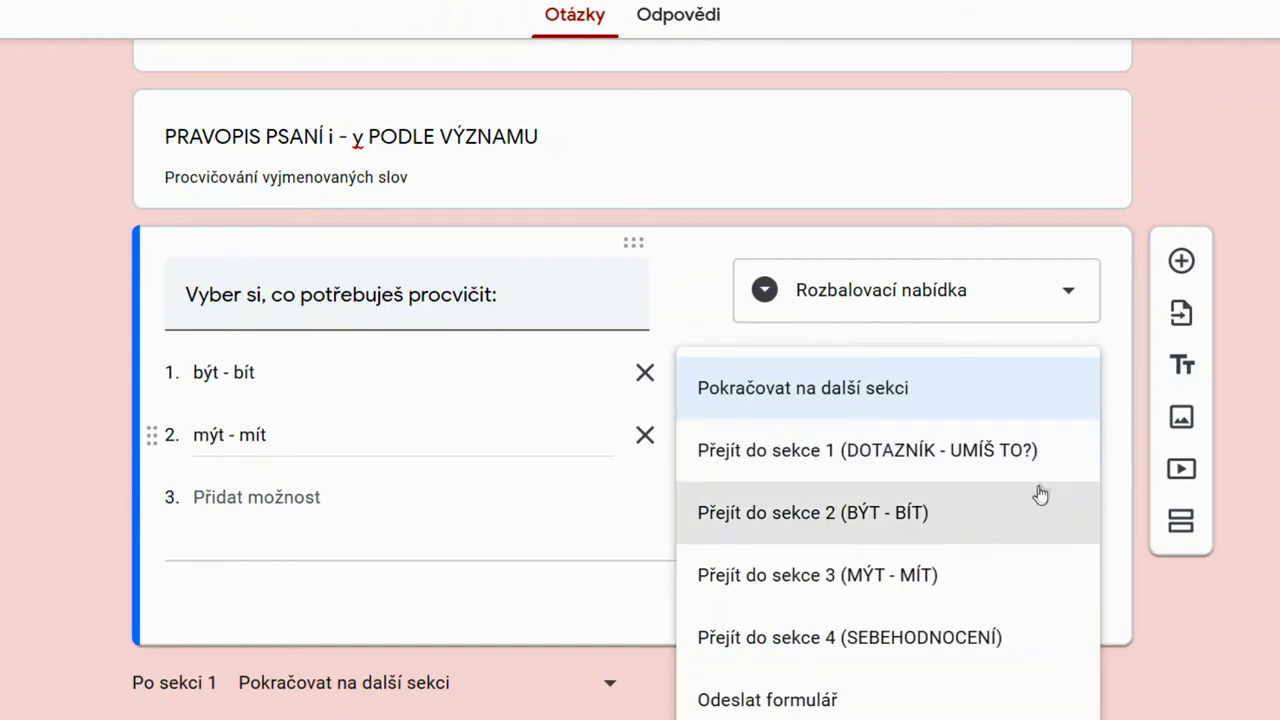
{"action": "left_click", "coordinate": [988, 585]}
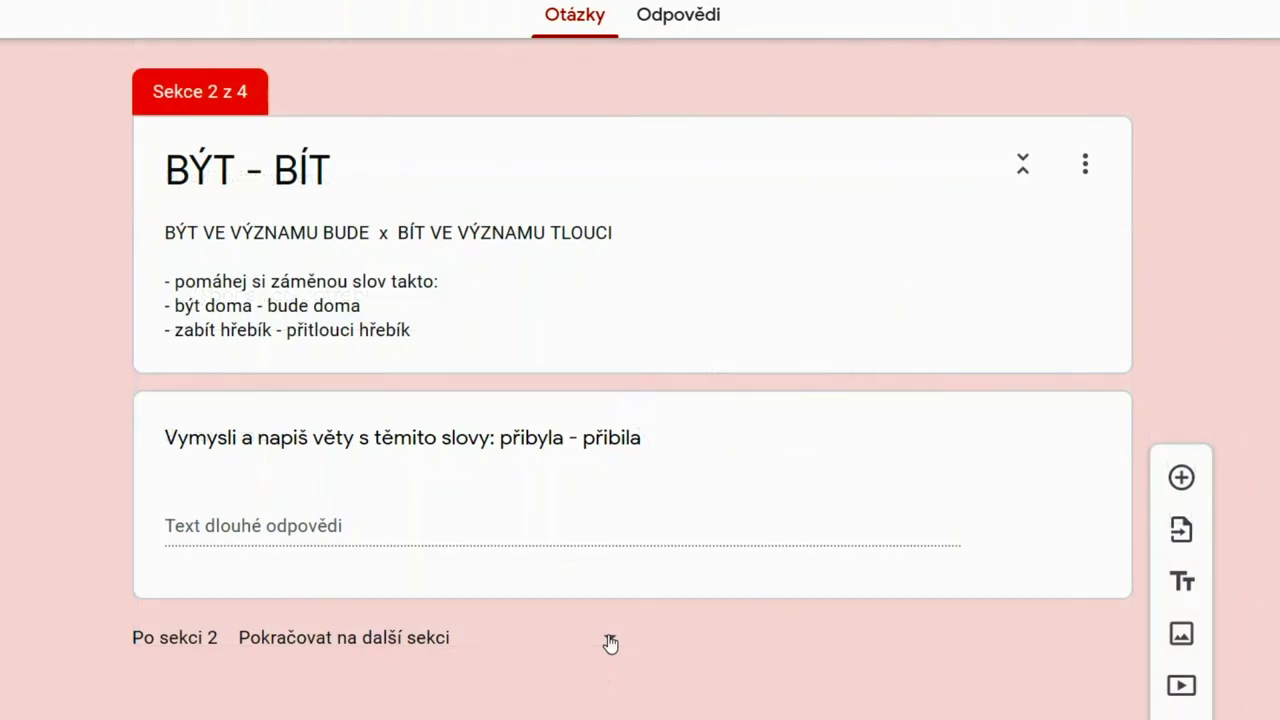
Make both section 2 and section 3 continue to section 4 (SEBEHODNOCENÍ)
{"action": "left_click", "coordinate": [610, 643]}
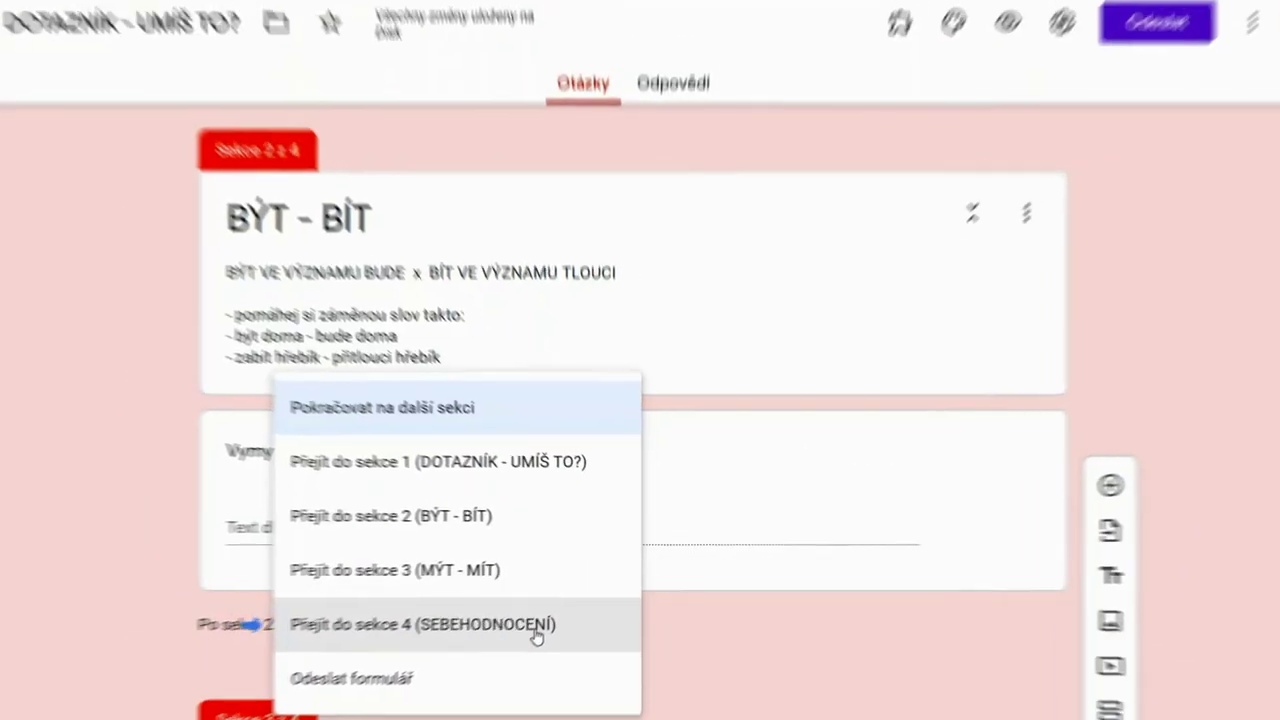
{"action": "left_click", "coordinate": [521, 650]}
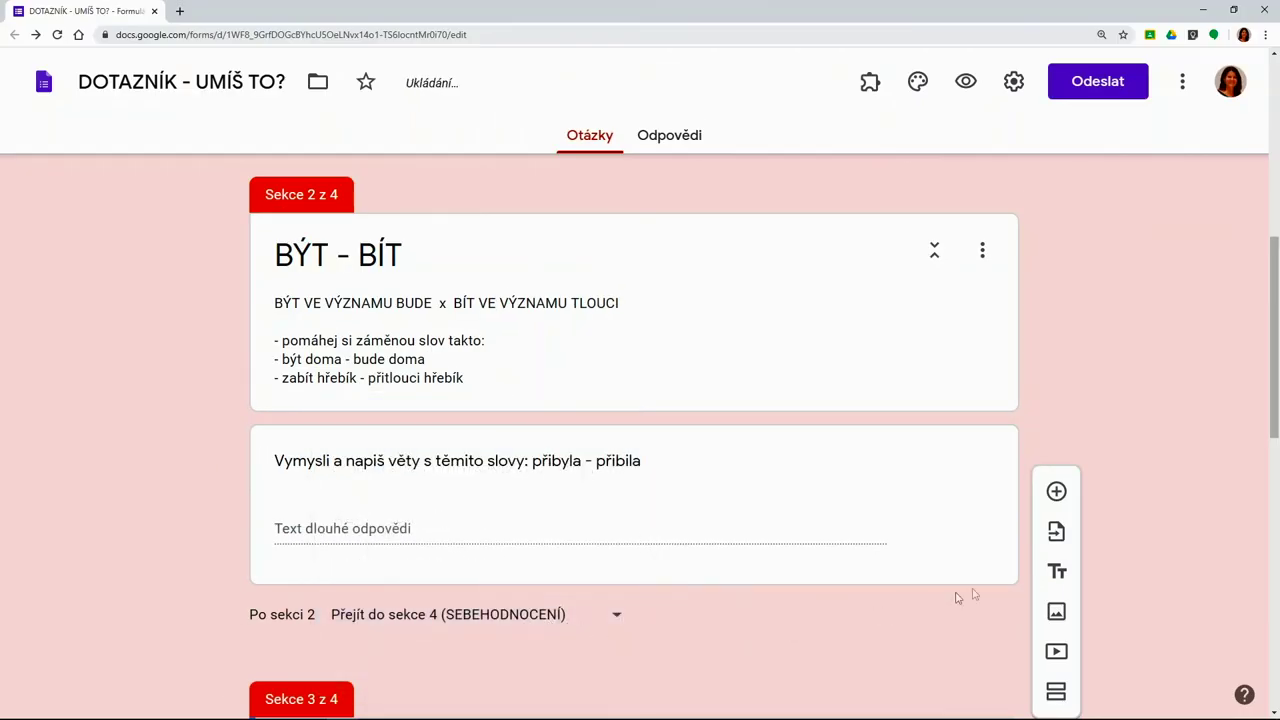
{"action": "left_click_drag", "start_coordinate": [1270, 368], "coordinate": [1268, 527]}
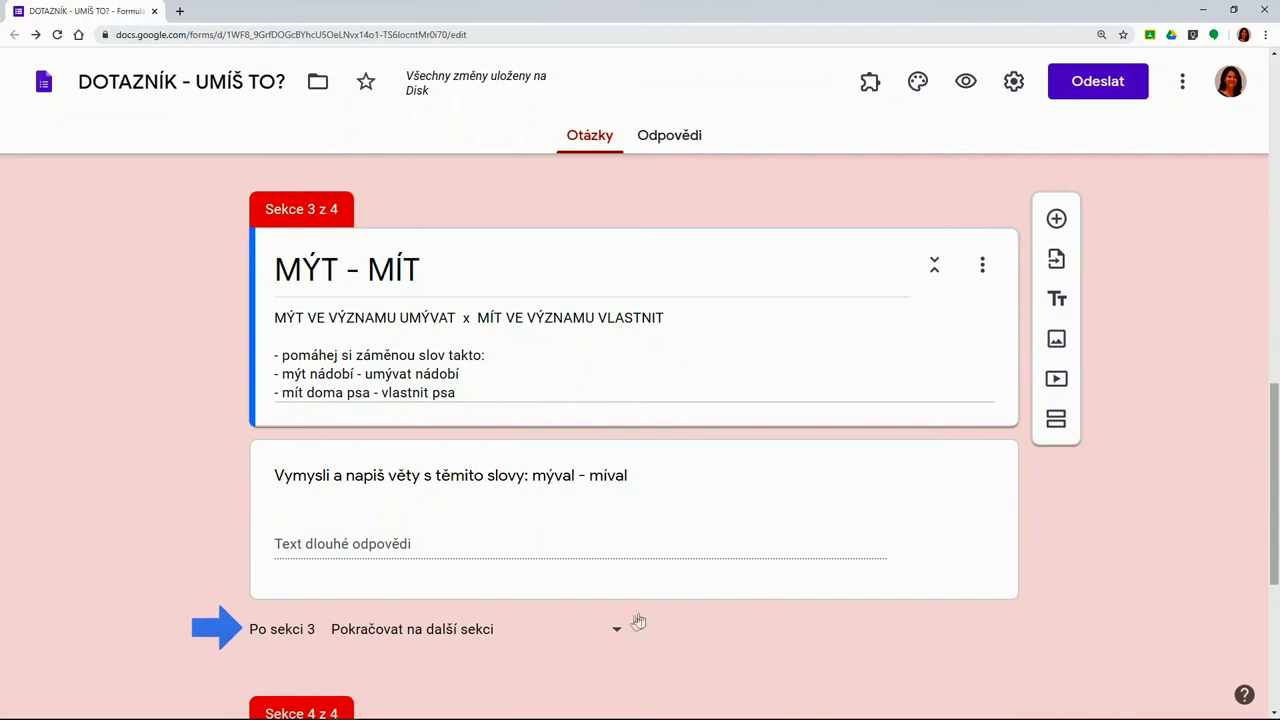
{"action": "left_click", "coordinate": [615, 629]}
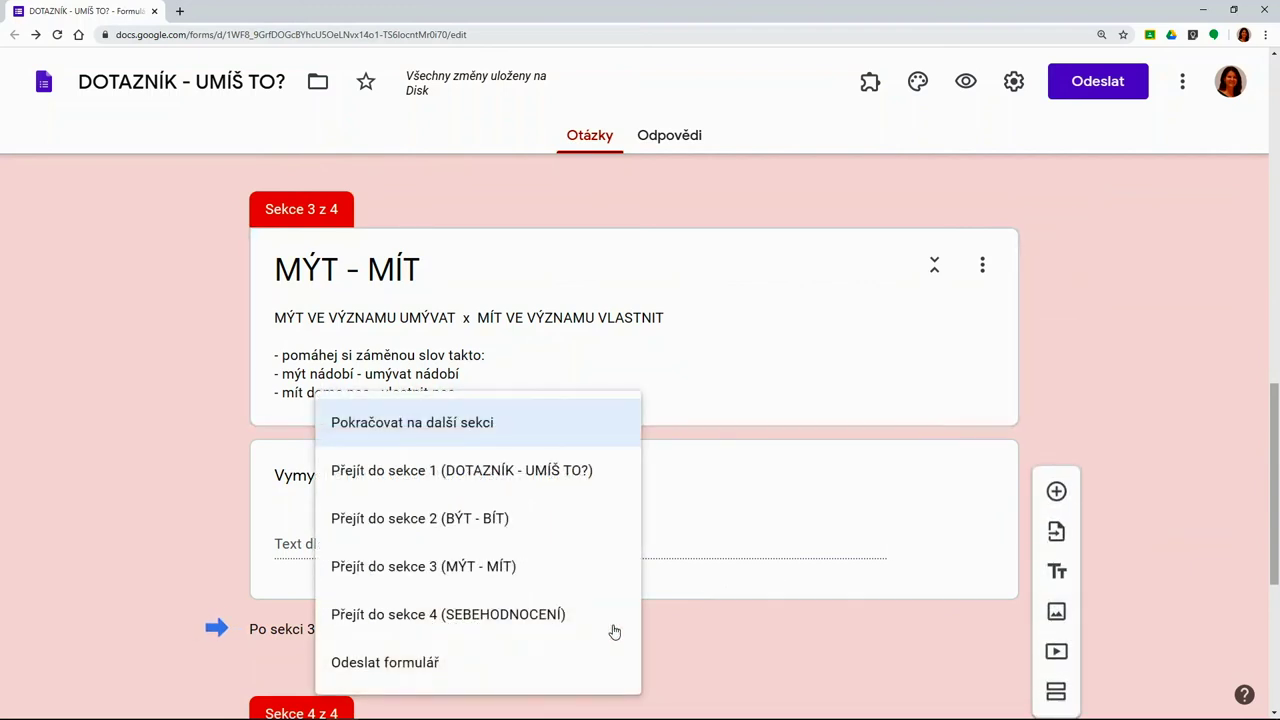
{"action": "left_click", "coordinate": [568, 613]}
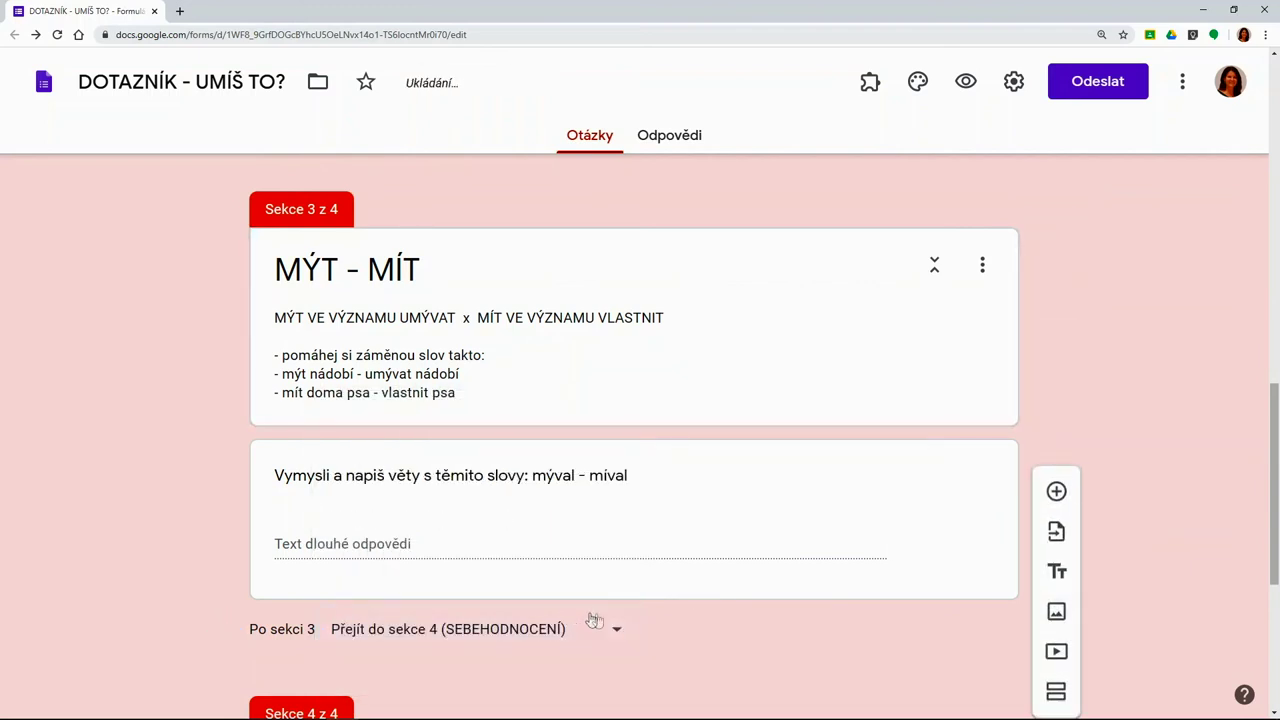
{"action": "scroll", "coordinate": [1276, 473], "scroll_direction": "down", "scroll_amount": 1}
{"action": "left_click_drag", "start_coordinate": [1276, 473], "coordinate": [1276, 583]}
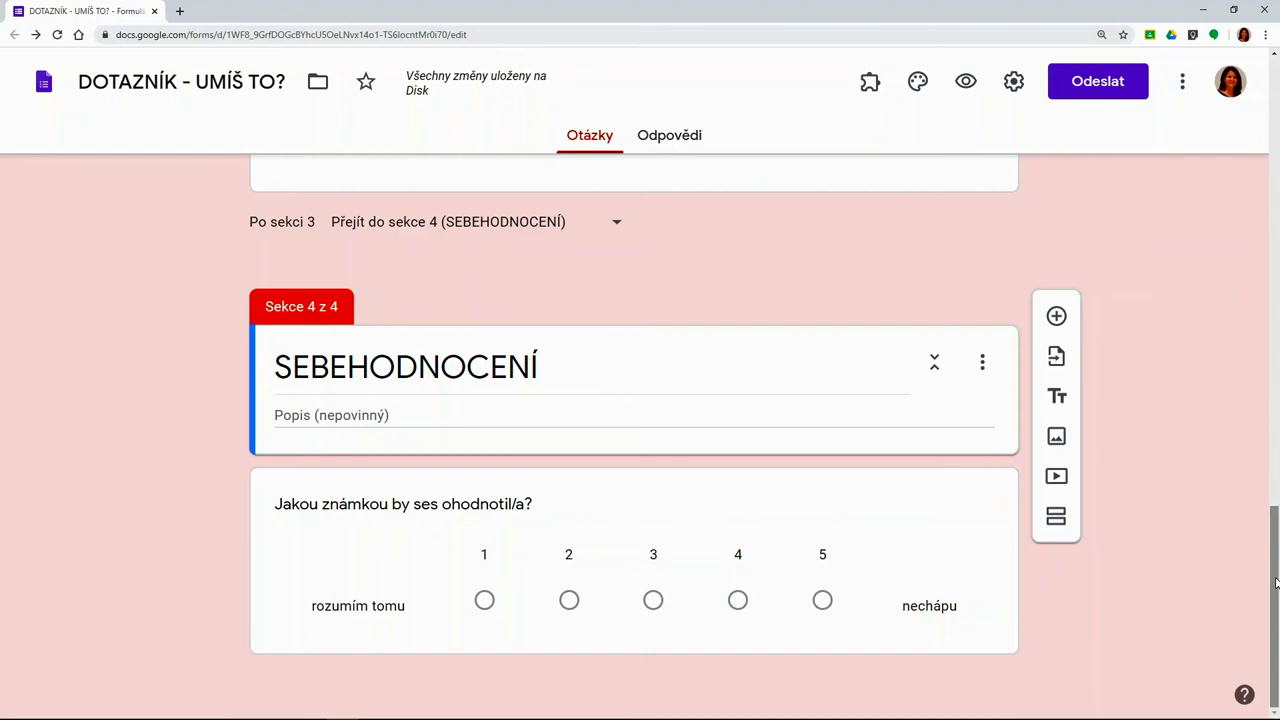
Preview and submit a test response choosing být - bít with two přibyla/přibila sentences
{"action": "left_click", "coordinate": [965, 85]}
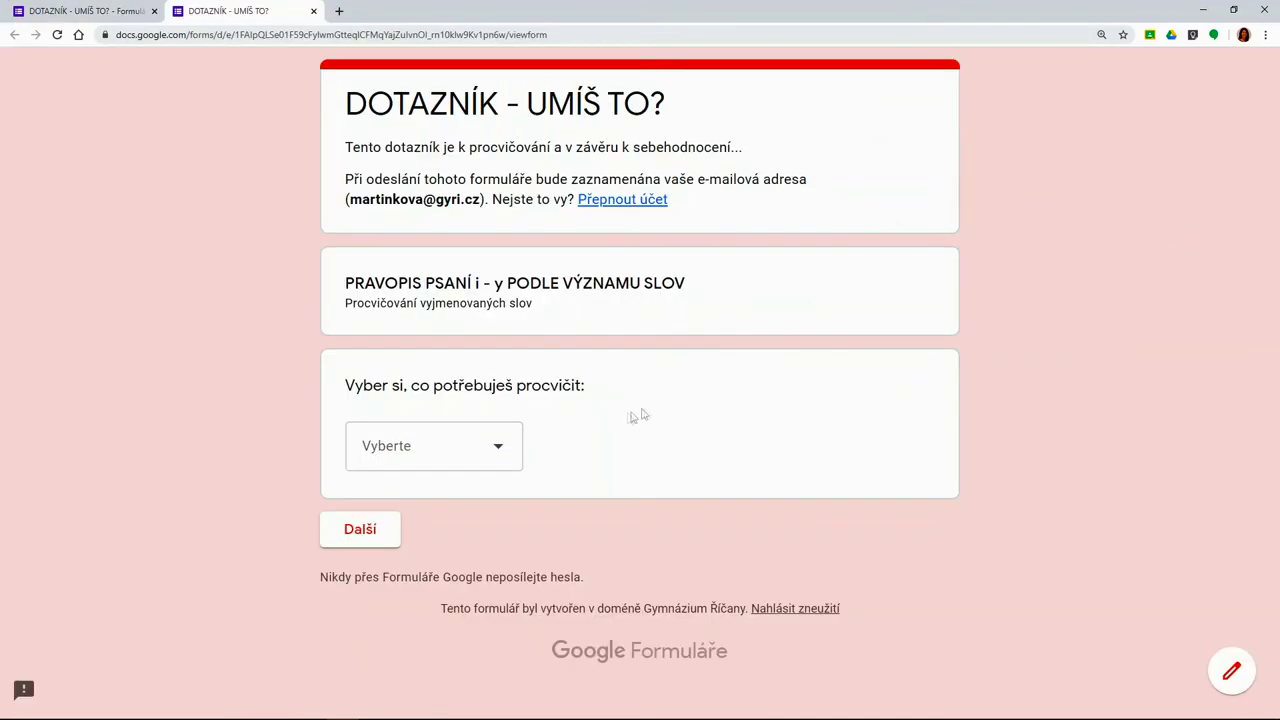
{"action": "left_click", "coordinate": [500, 455]}
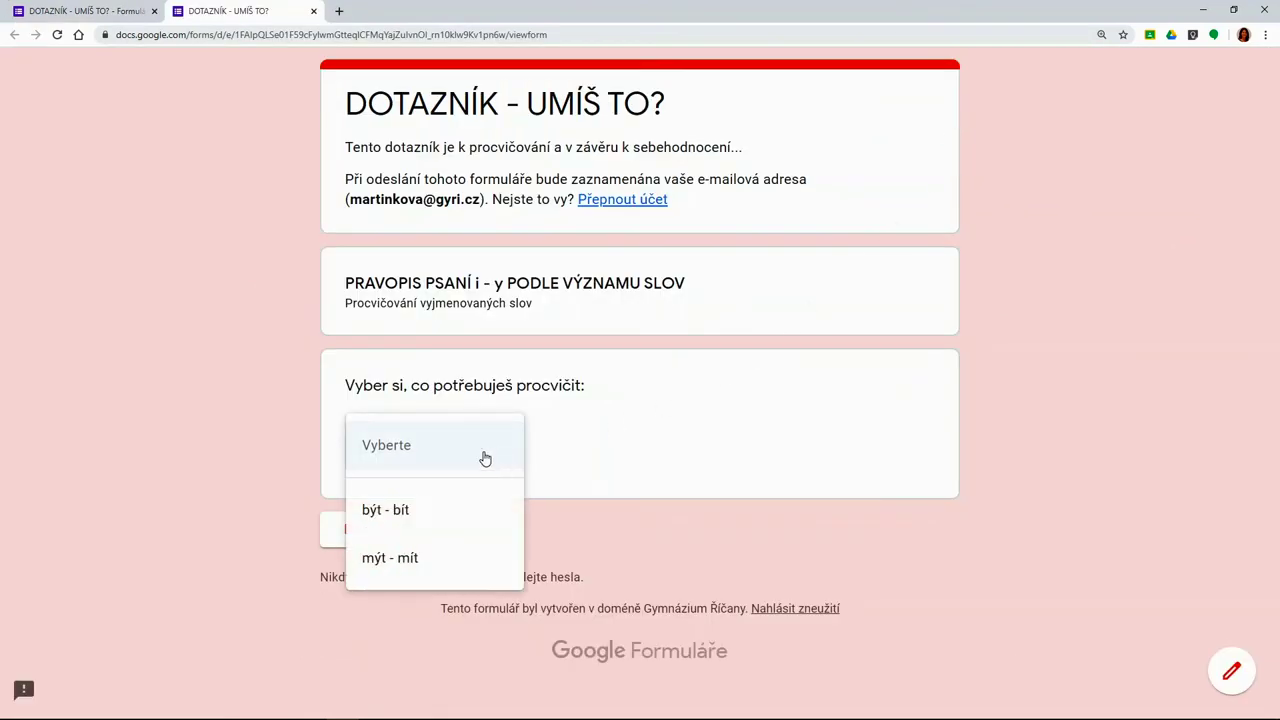
{"action": "left_click", "coordinate": [422, 511]}
{"action": "left_click", "coordinate": [378, 540]}
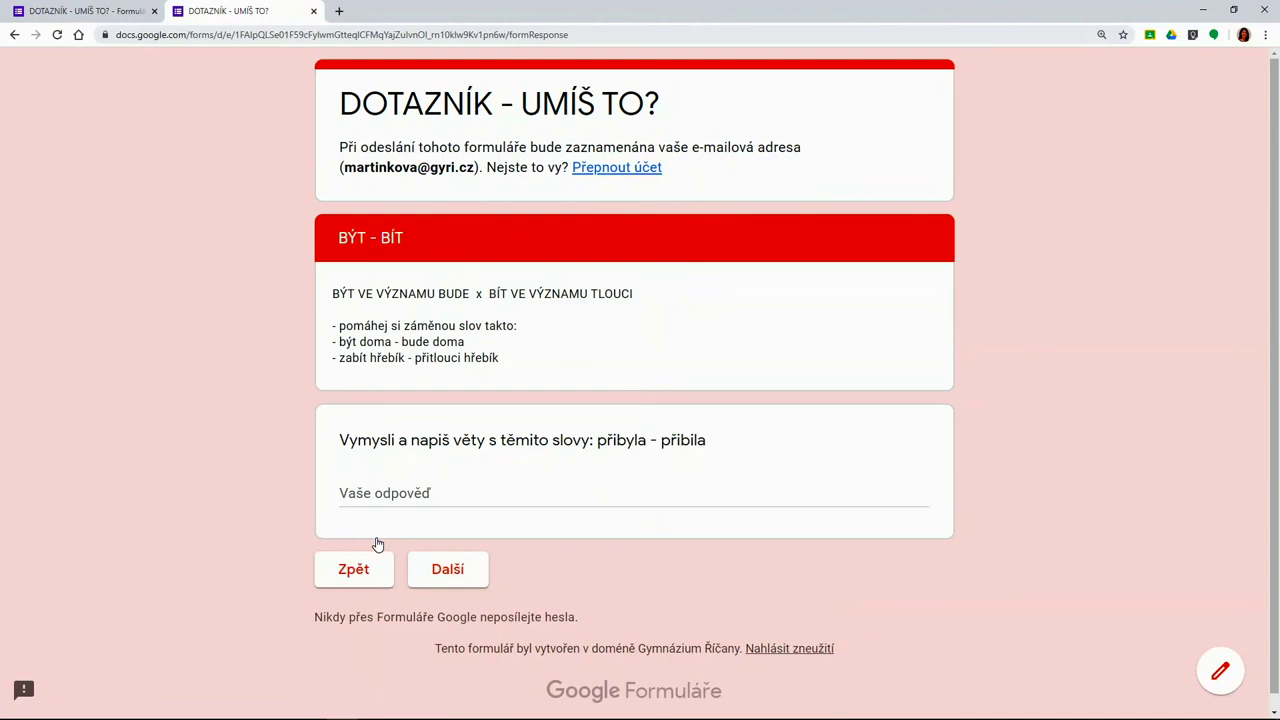
{"action": "left_click", "coordinate": [364, 497]}
{"action": "type", "text": "Do třídy n"}
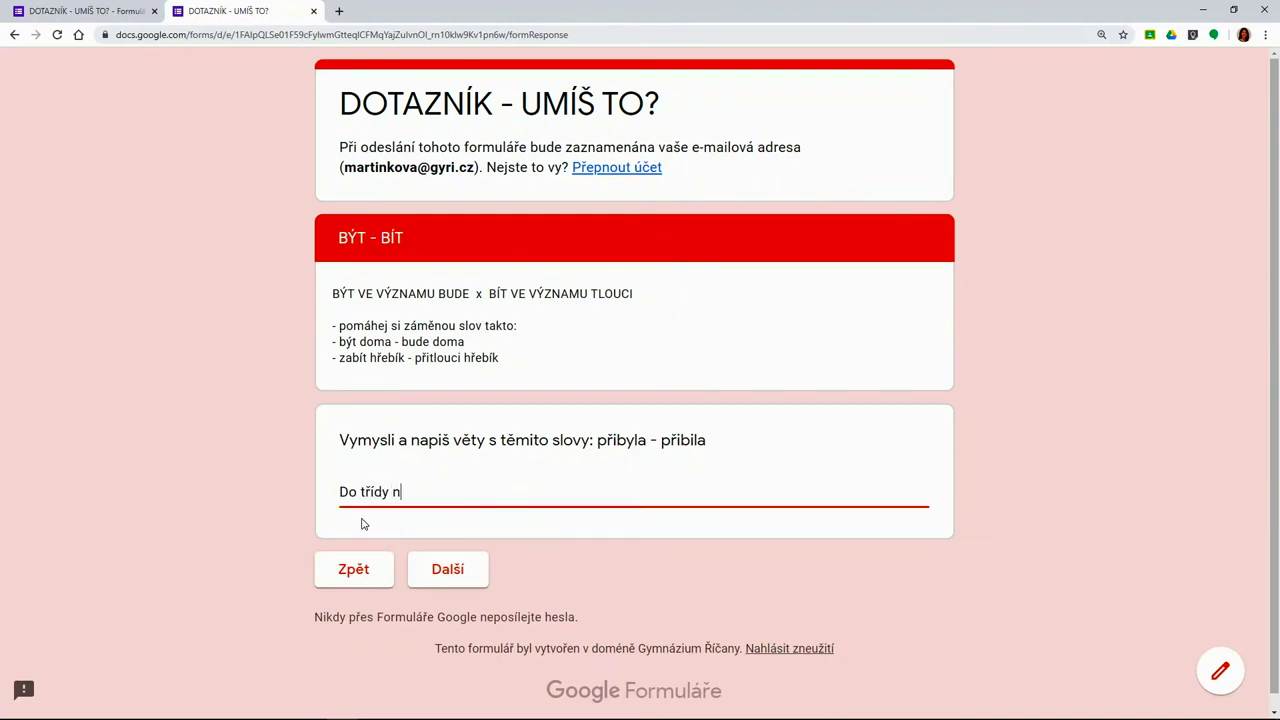
{"action": "type", "text": "ám přibyla nová žákyně. Maminka přibila"}
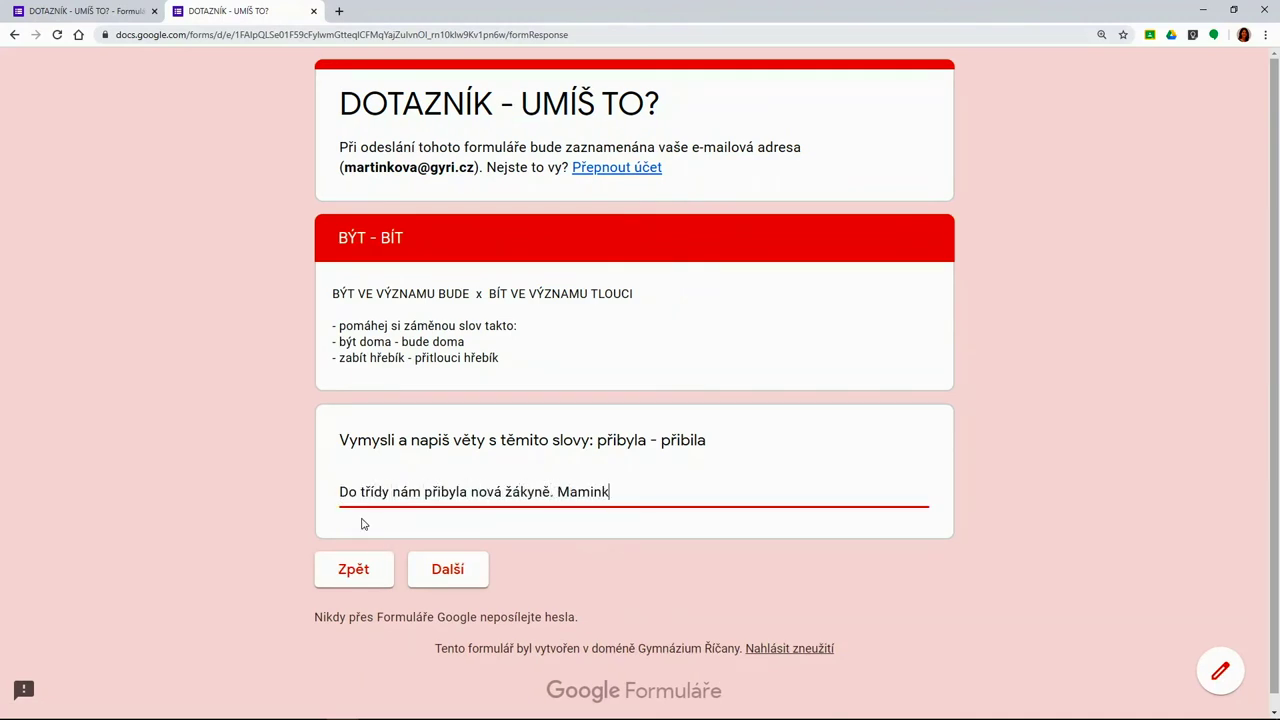
{"action": "type", "text": " hřebík."}
{"action": "left_click", "coordinate": [442, 584]}
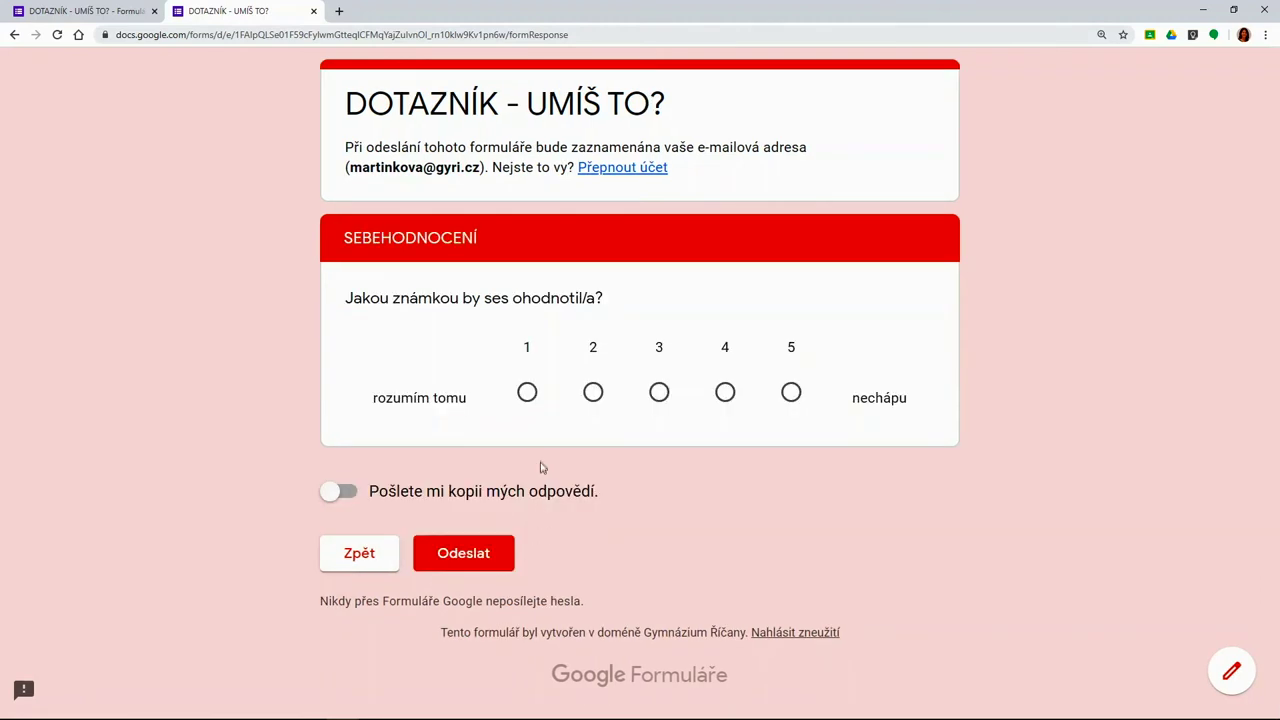
{"action": "left_click", "coordinate": [465, 555]}
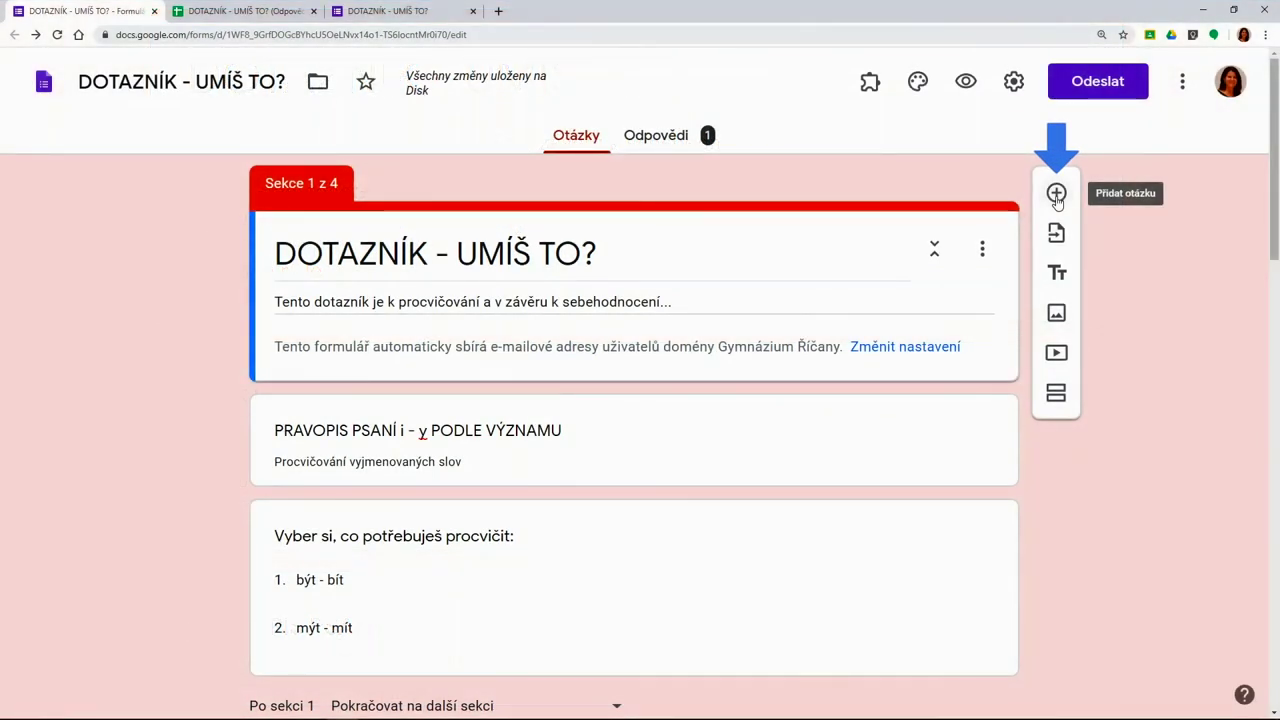
Add a short-answer question 'Zadej kód:' and turn on its response validation
{"action": "left_click", "coordinate": [1056, 195]}
{"action": "left_click", "coordinate": [980, 452]}
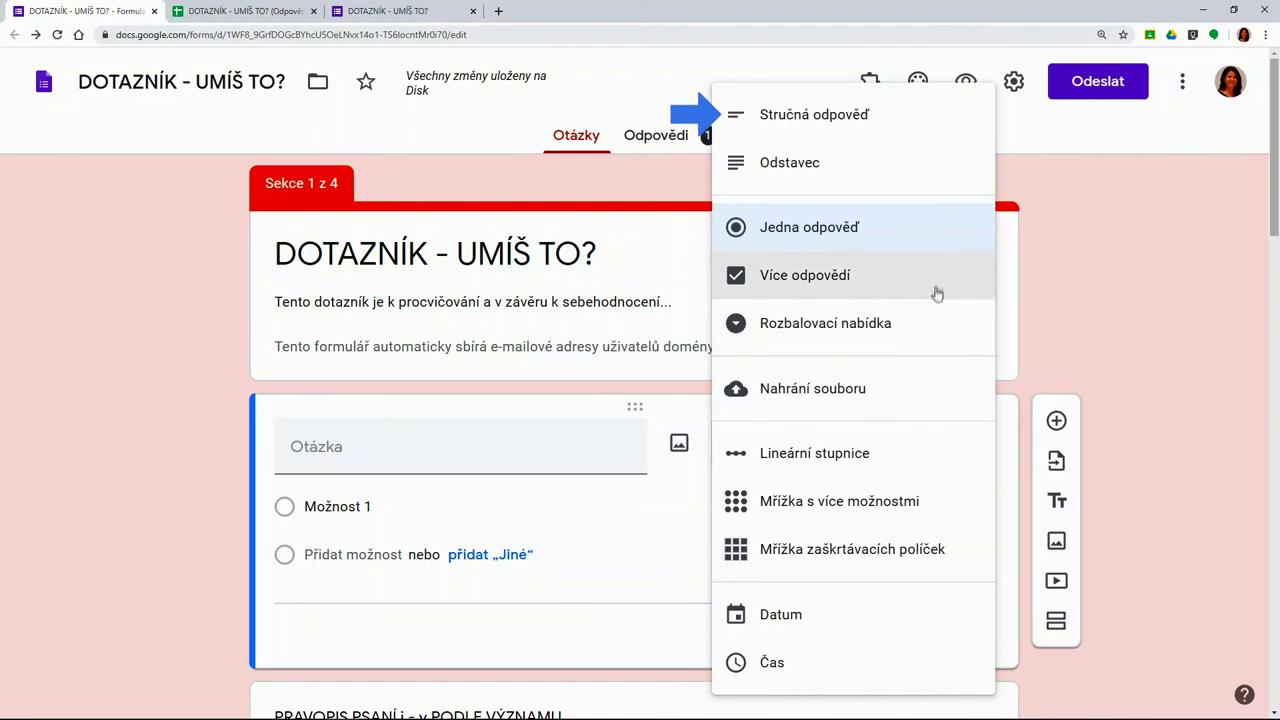
{"action": "left_click", "coordinate": [930, 130]}
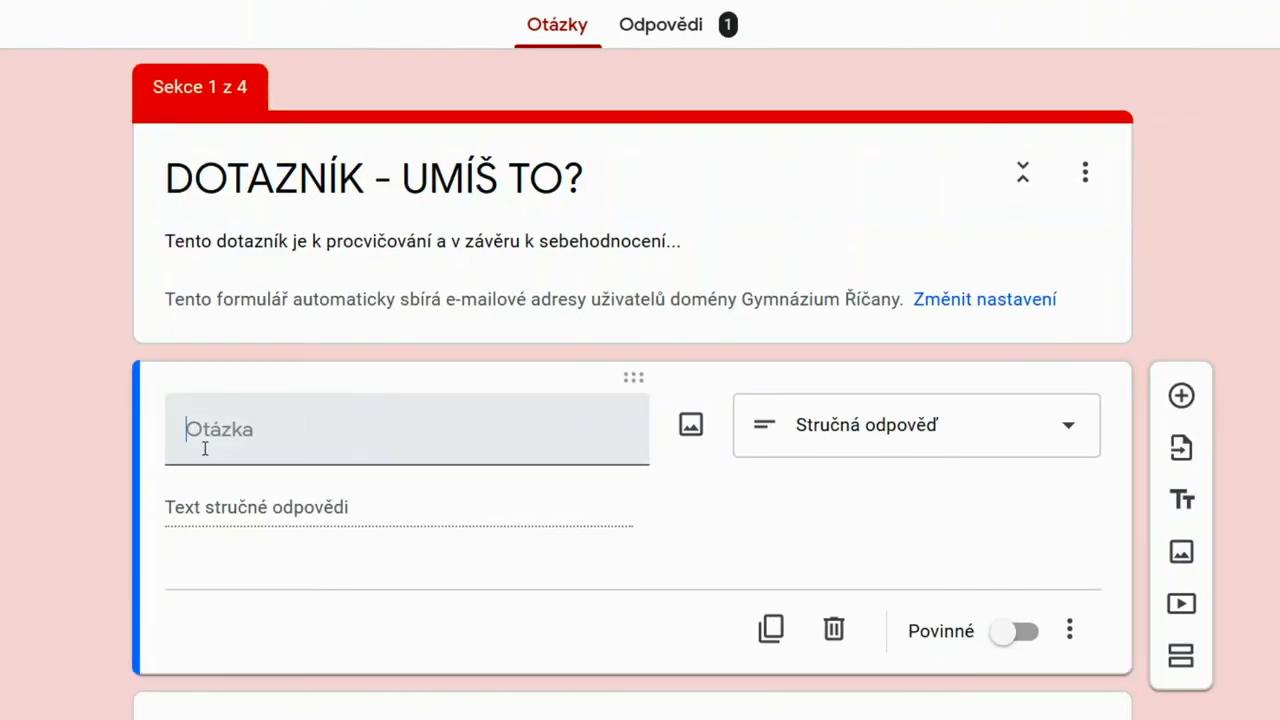
{"action": "left_click", "coordinate": [204, 448]}
{"action": "type", "text": "Zadej kód:"}
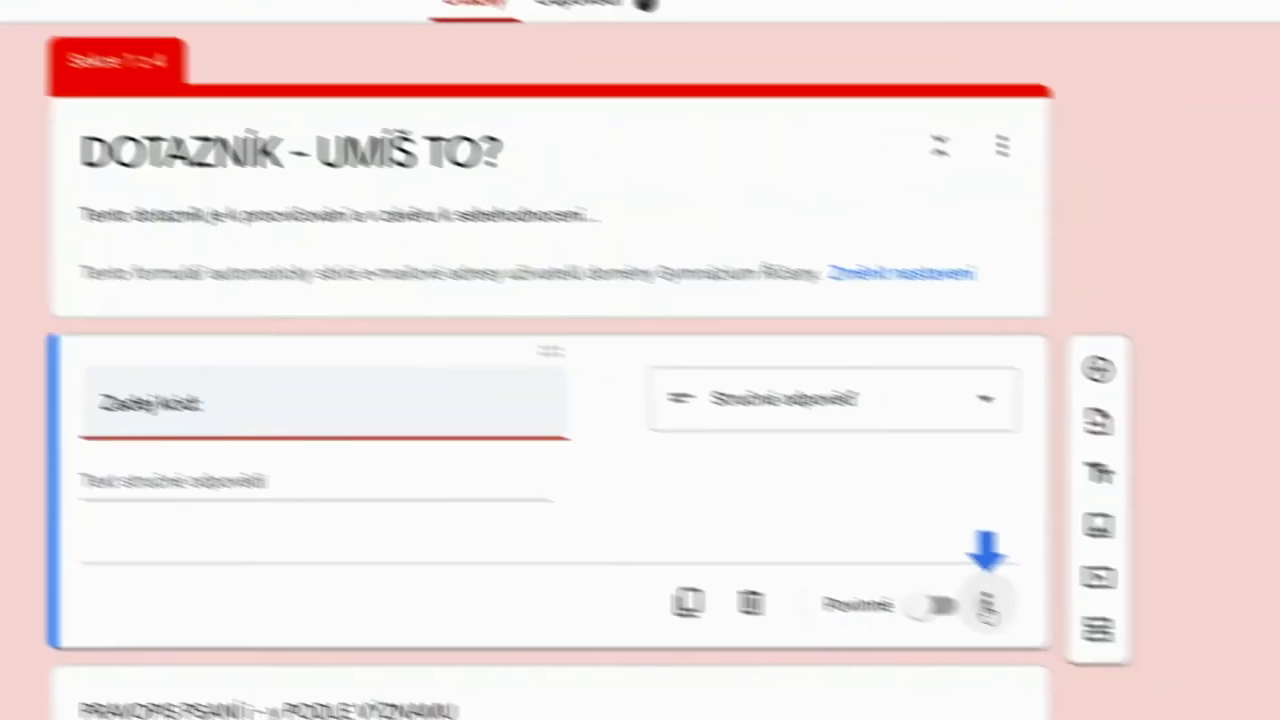
{"action": "left_click", "coordinate": [1069, 632]}
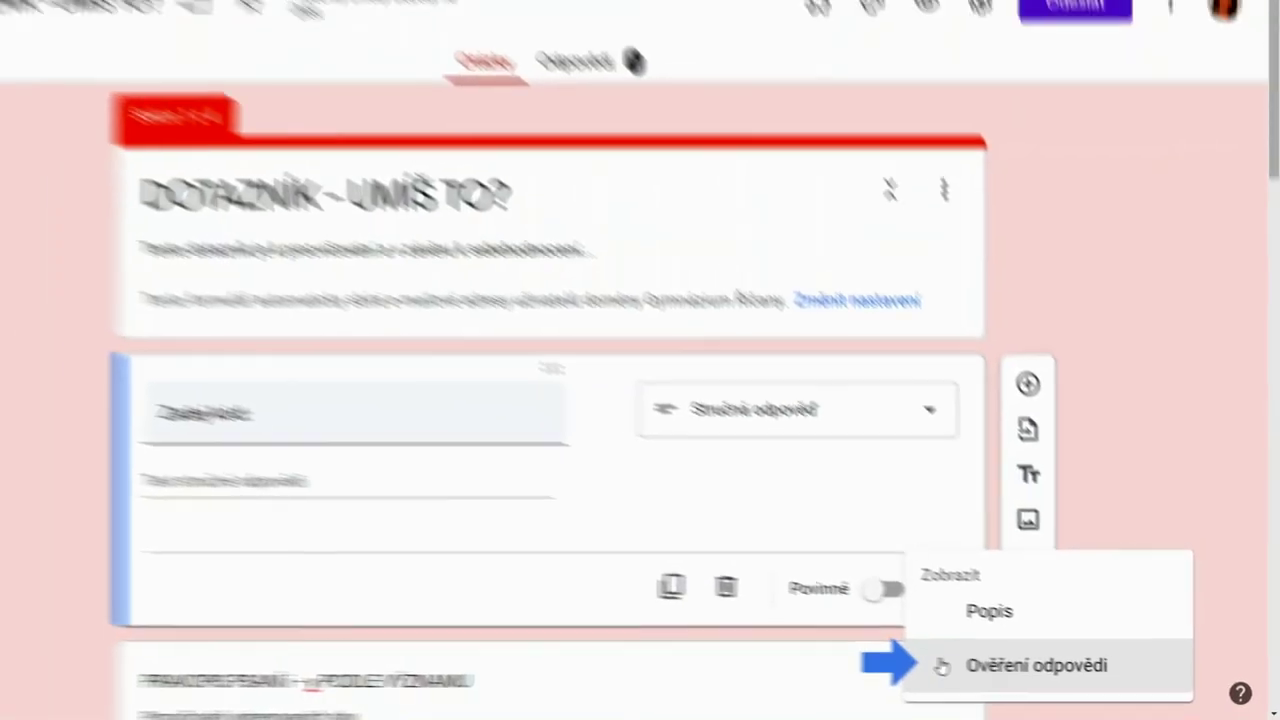
{"action": "left_click", "coordinate": [891, 660]}
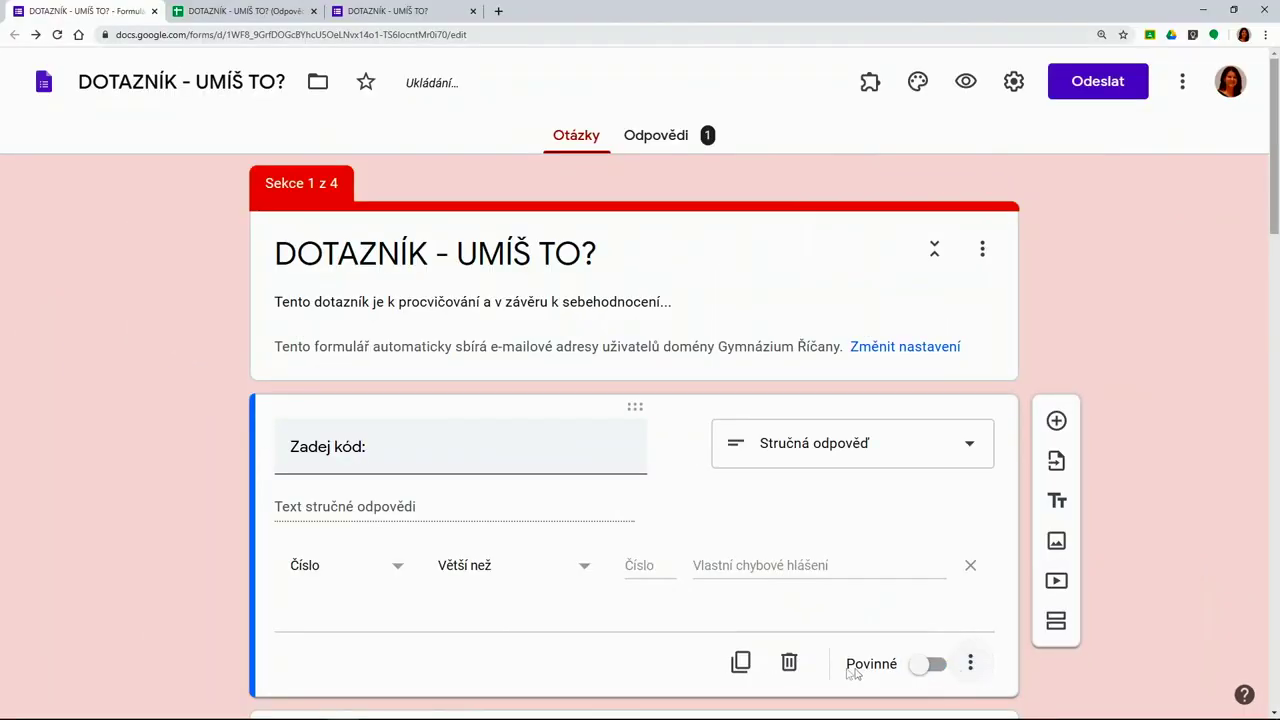
{"action": "left_click", "coordinate": [399, 570]}
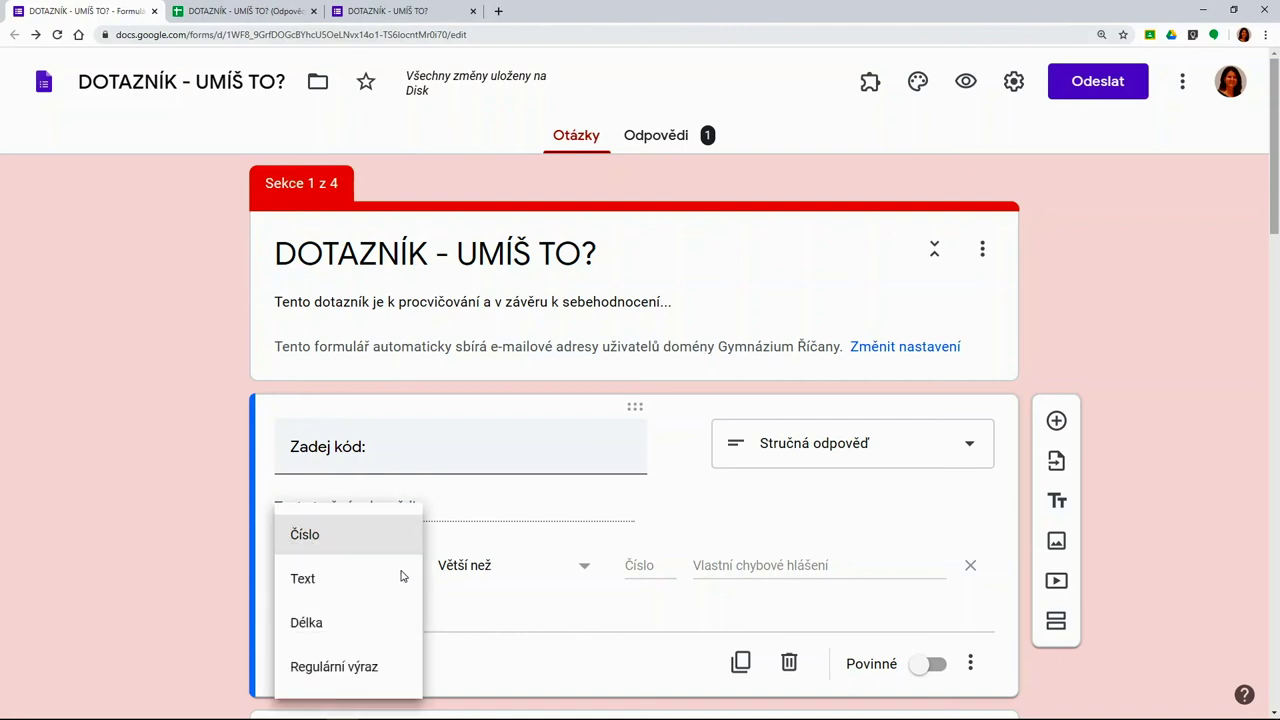
{"action": "left_click", "coordinate": [375, 548]}
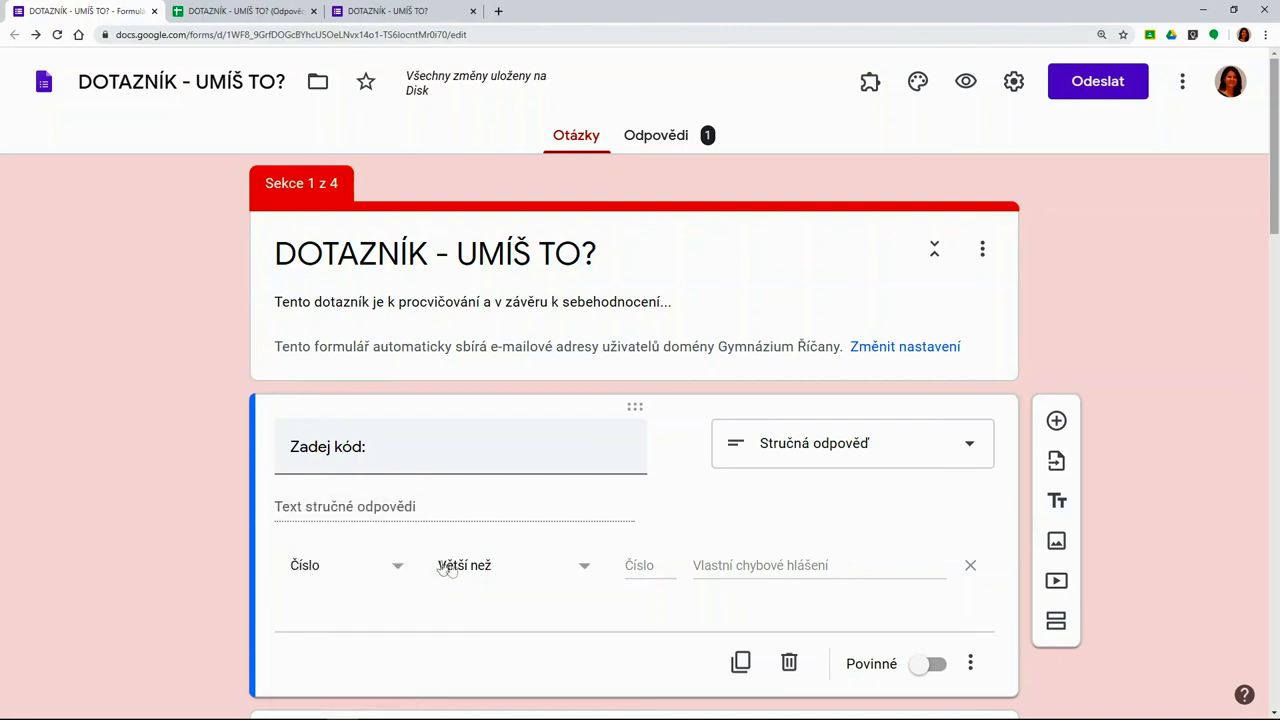
{"action": "left_click", "coordinate": [585, 568]}
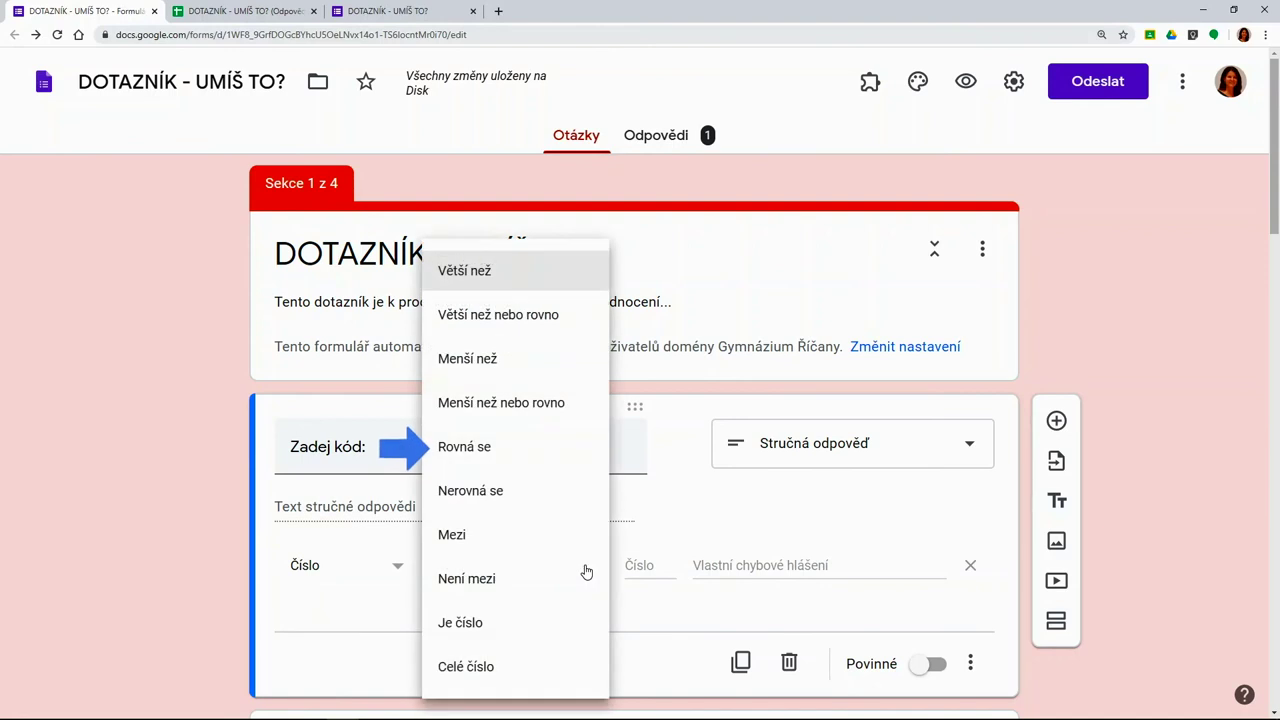
{"action": "left_click", "coordinate": [538, 456]}
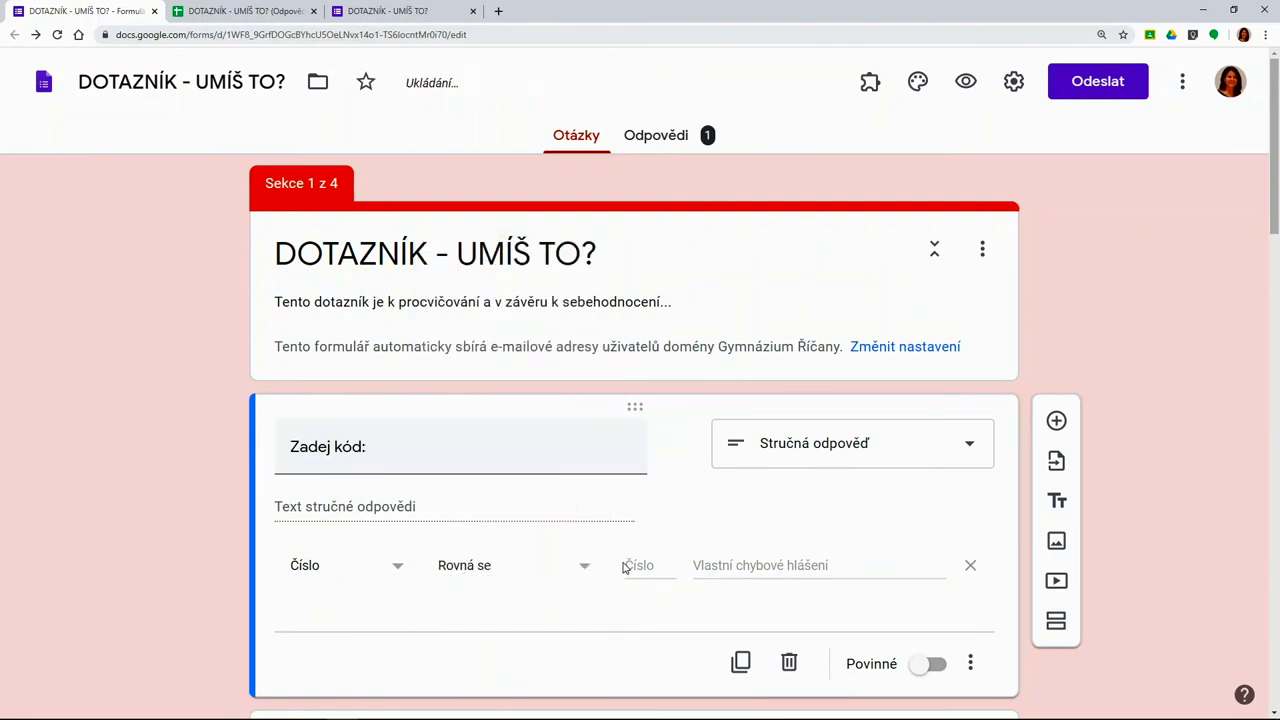
{"action": "left_click", "coordinate": [697, 566]}
{"action": "type", "text": "Konta"}
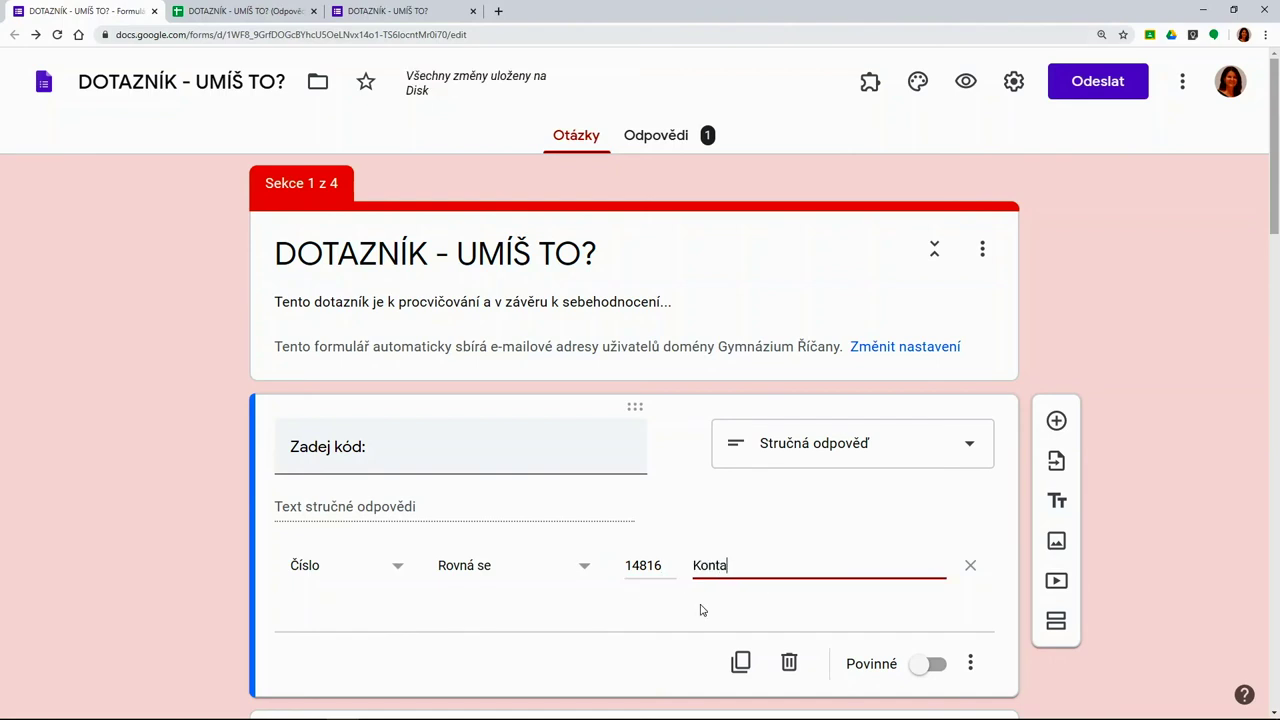
{"action": "type", "text": "ktuj svého uč"}
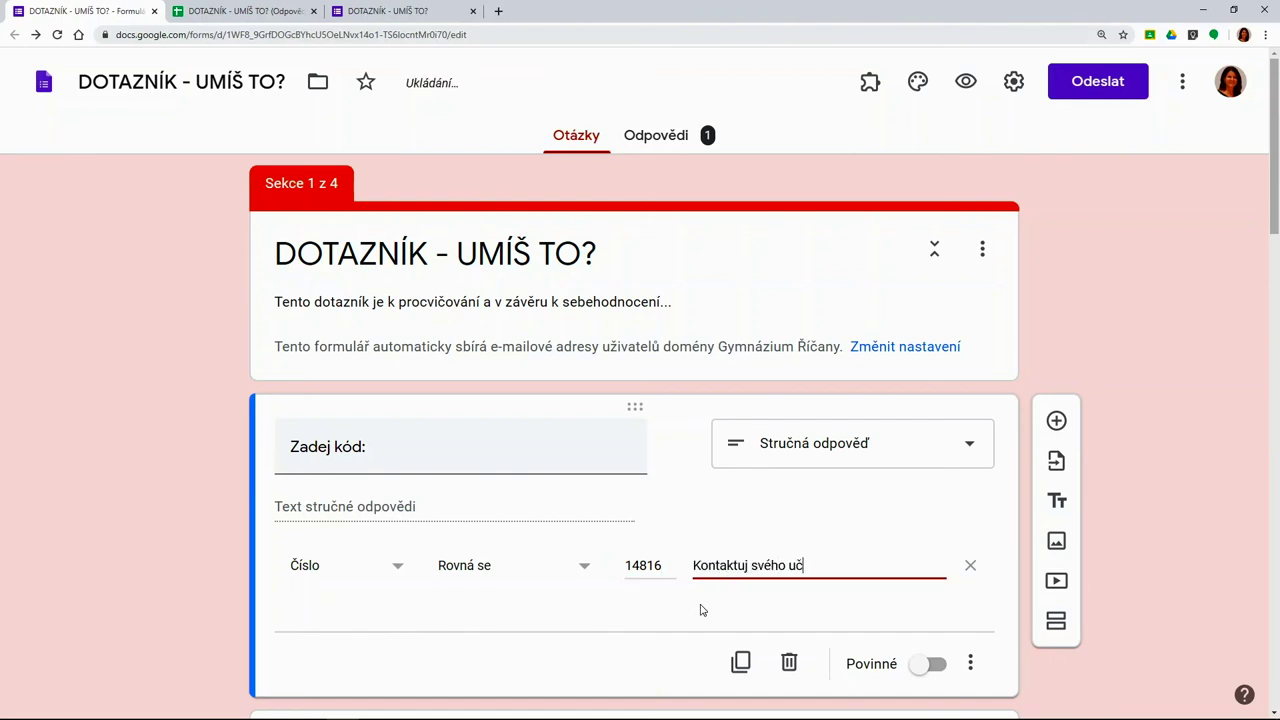
{"action": "left_click", "coordinate": [938, 673]}
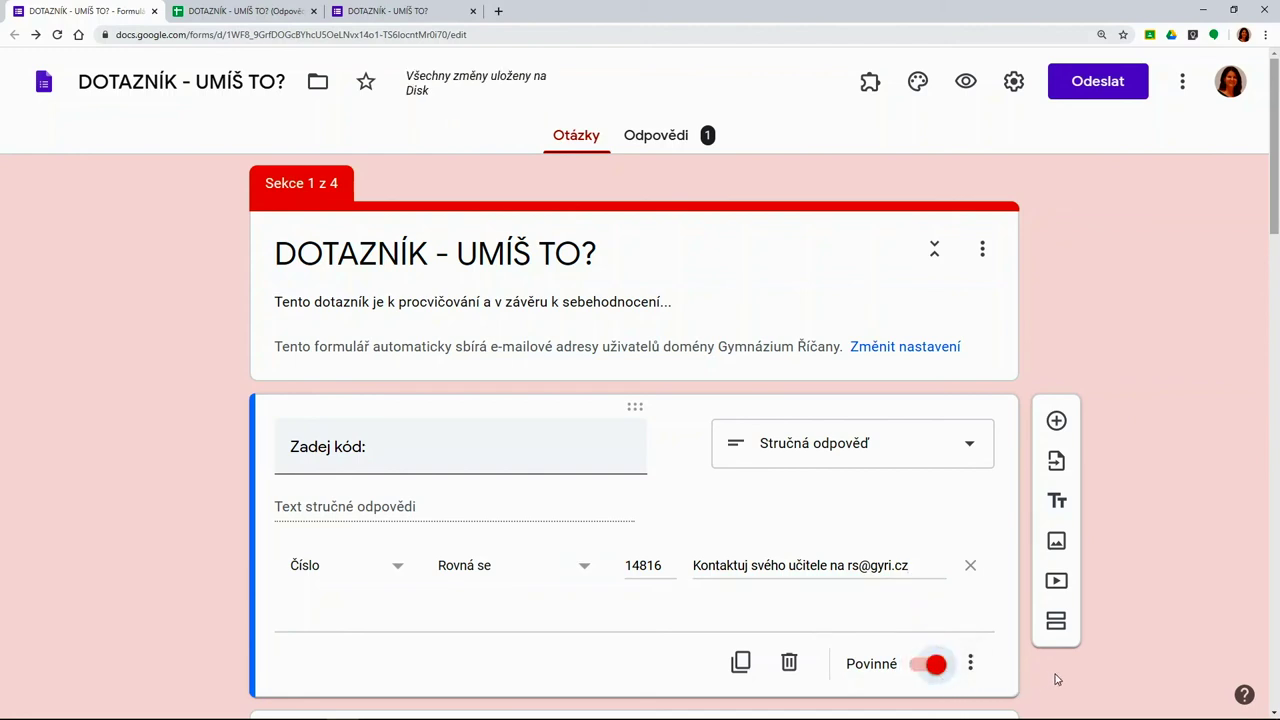
In preview, enter the wrong code 22222 in Zadej kód to trigger the contact-teacher error
{"action": "left_click", "coordinate": [967, 83]}
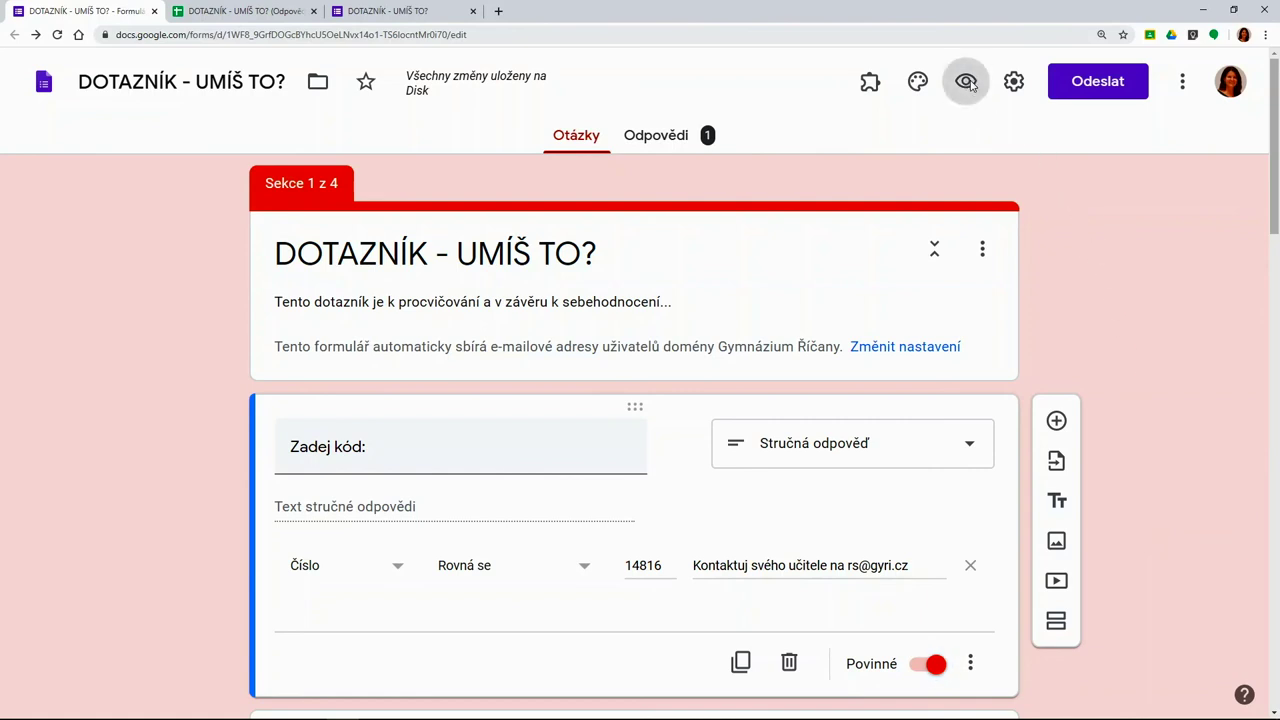
{"action": "type", "text": "22222"}
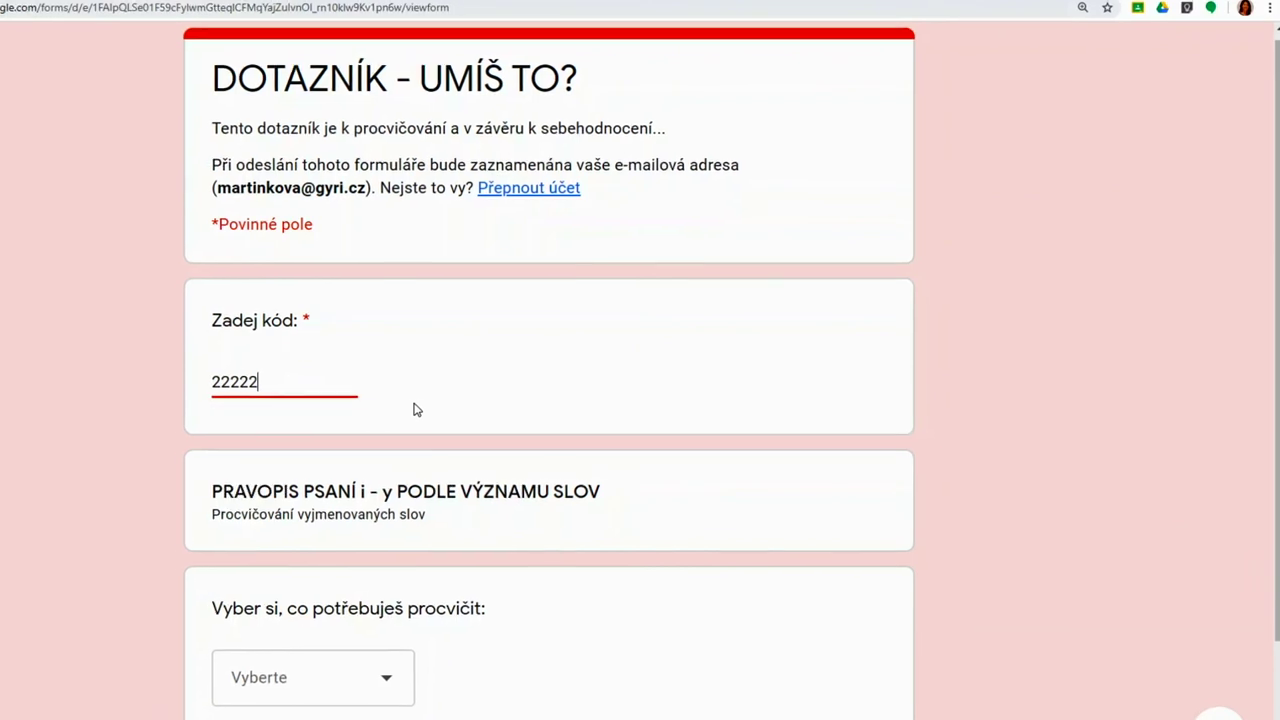
{"action": "left_click", "coordinate": [1035, 447]}
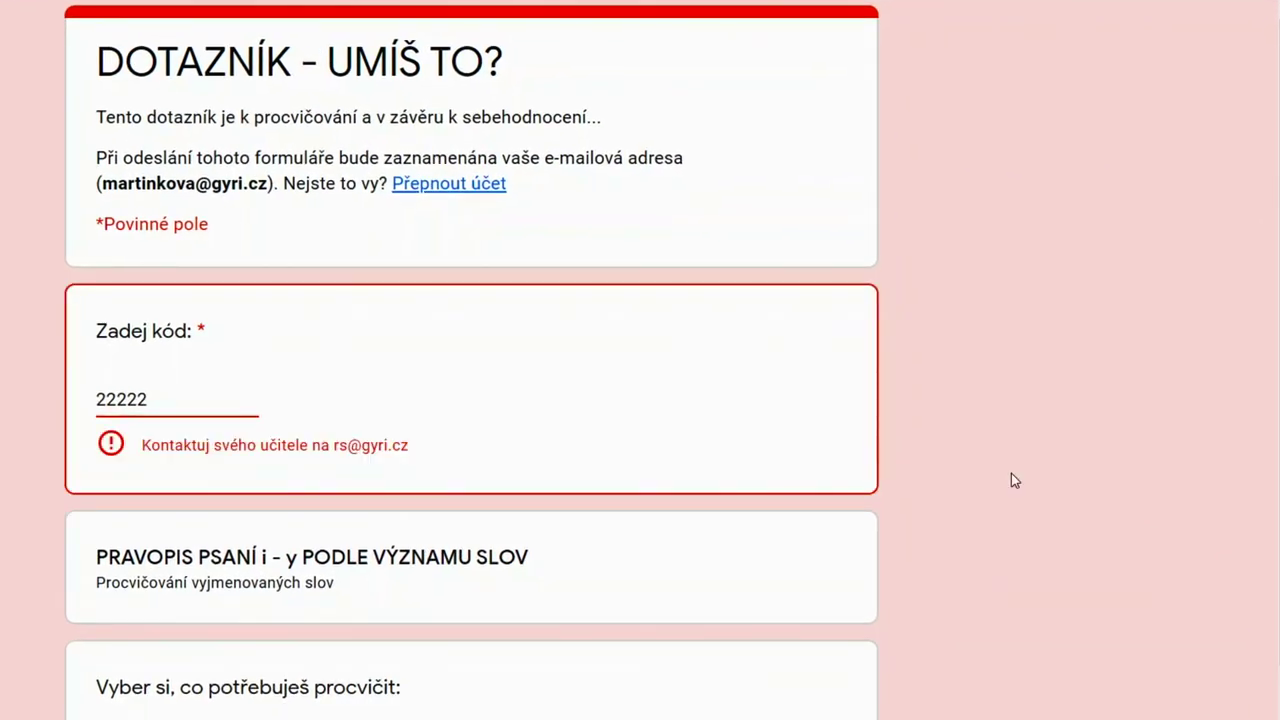
Replace the code with 14816, confirm it validates without error, then return to editing
{"action": "left_click_drag", "start_coordinate": [168, 402], "coordinate": [62, 414]}
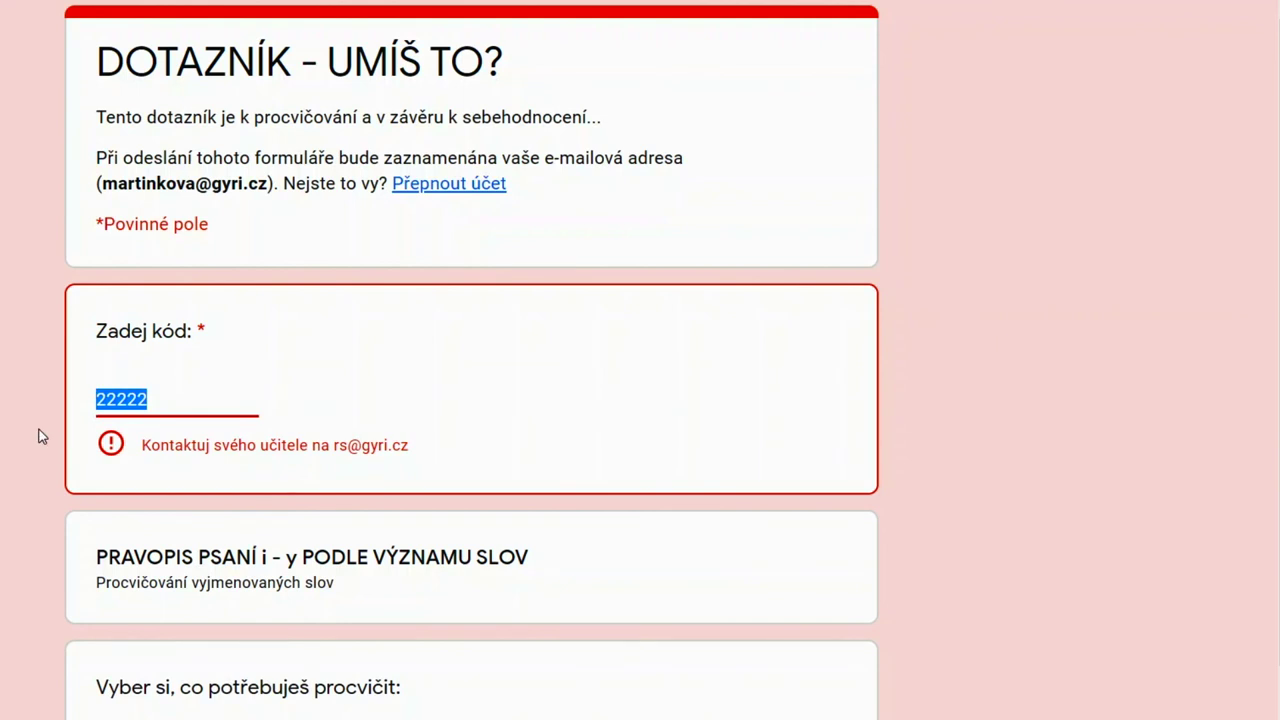
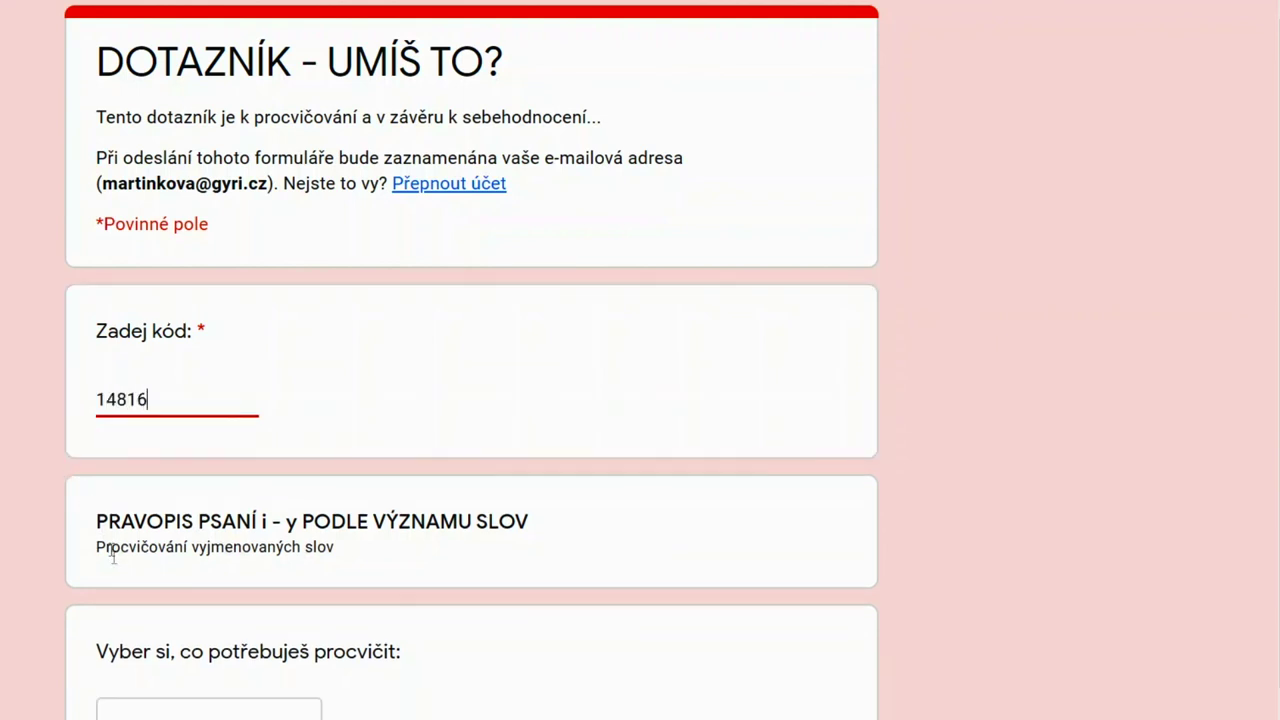
{"action": "left_click", "coordinate": [1027, 719]}
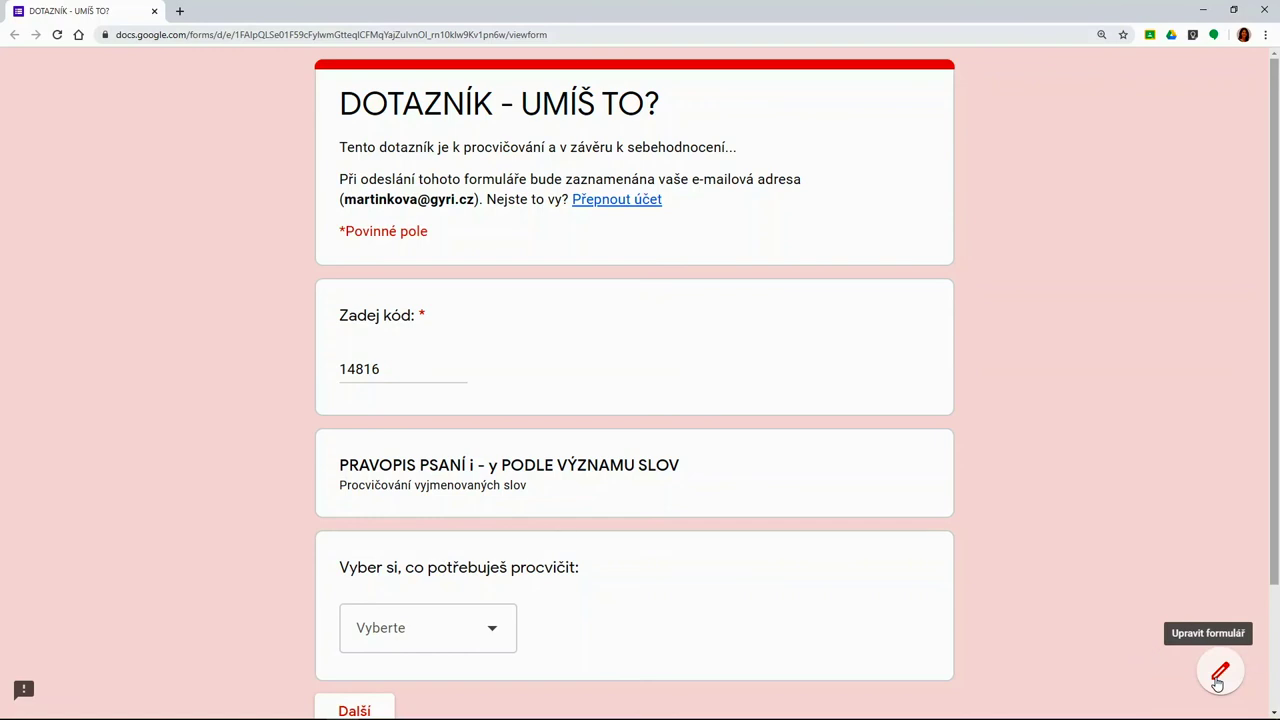
{"action": "left_click", "coordinate": [1218, 676]}
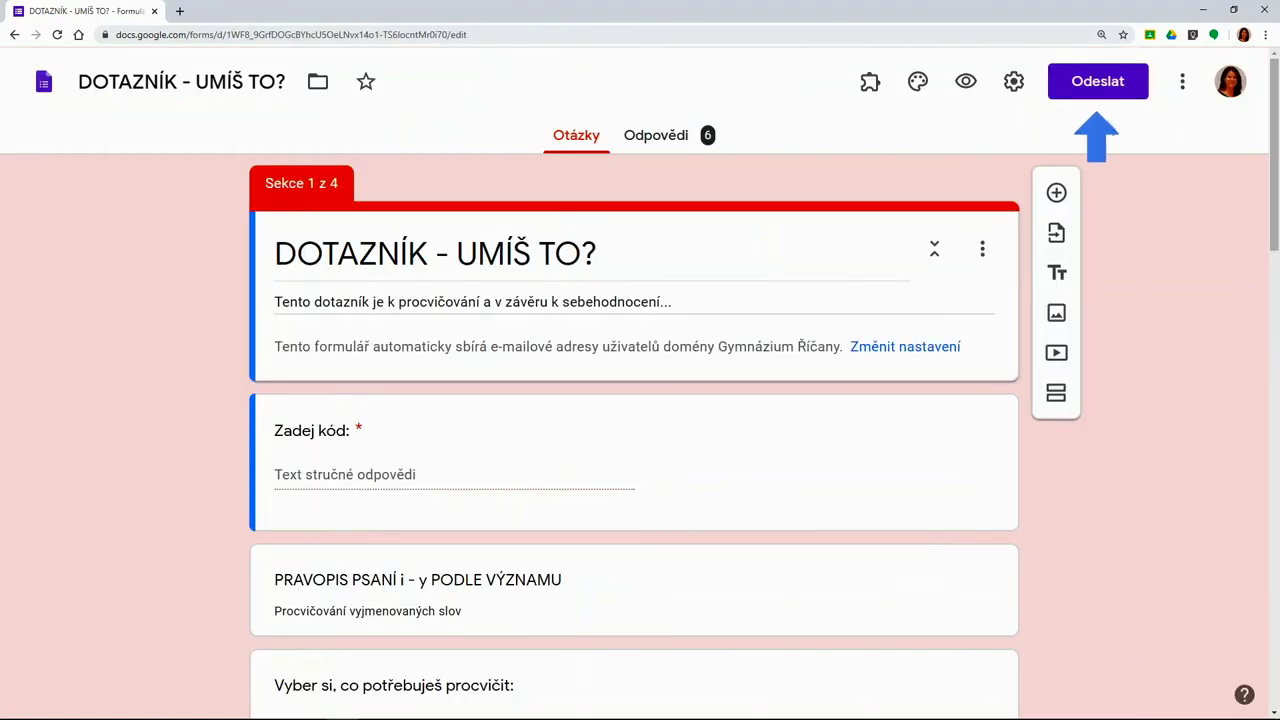
Send the form invitation via Odeslat, entering 5A in Komu and choosing the suggested class address
{"action": "left_click", "coordinate": [1105, 88]}
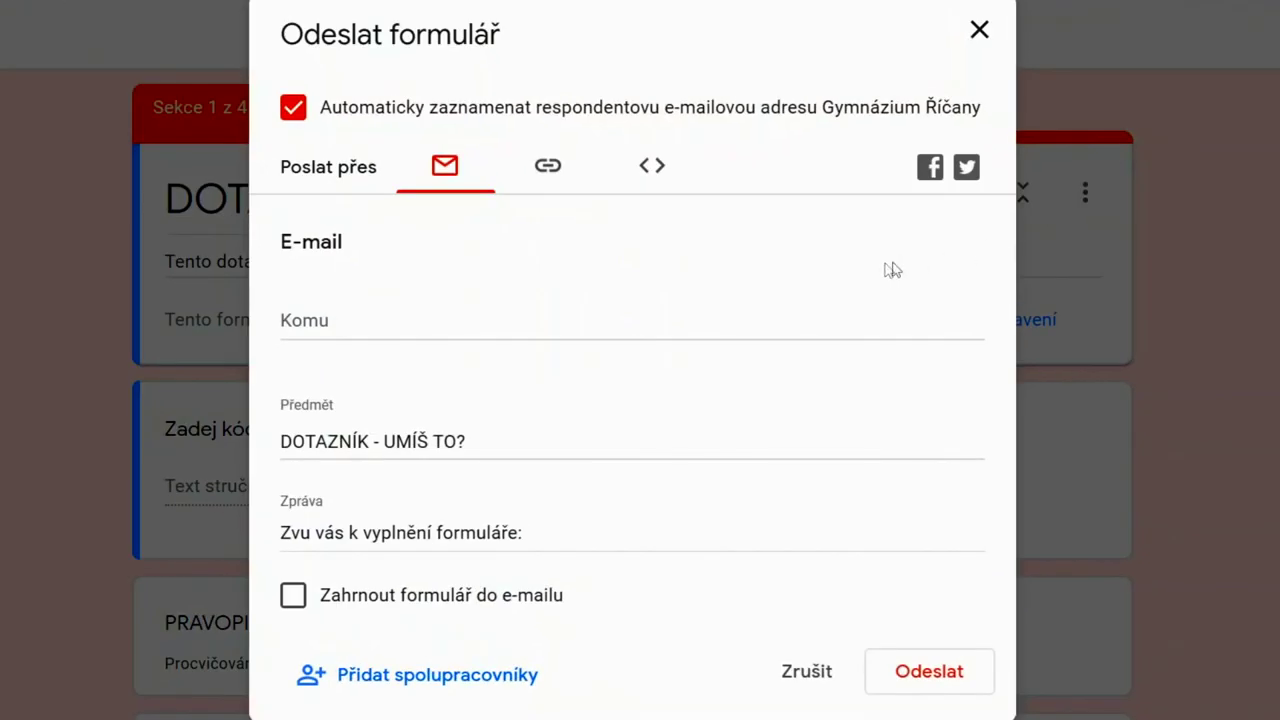
{"action": "left_click", "coordinate": [372, 320]}
{"action": "type", "text": "5A"}
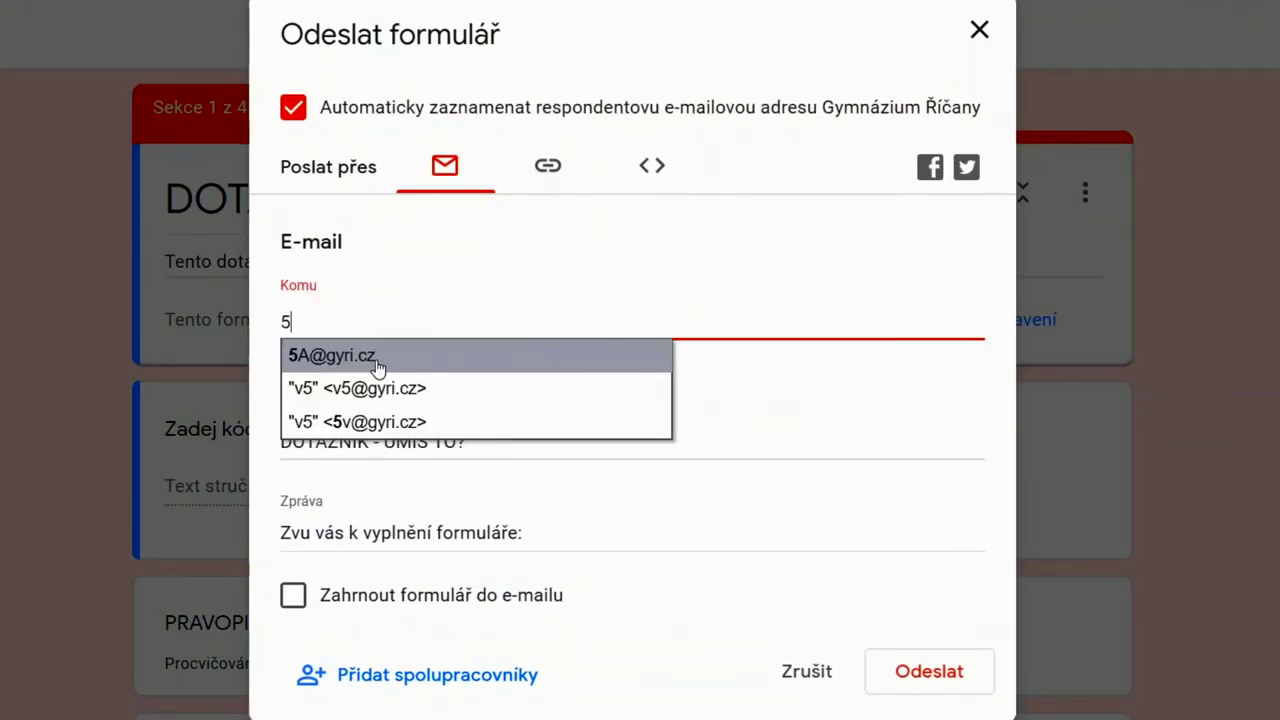
{"action": "left_click", "coordinate": [376, 360]}
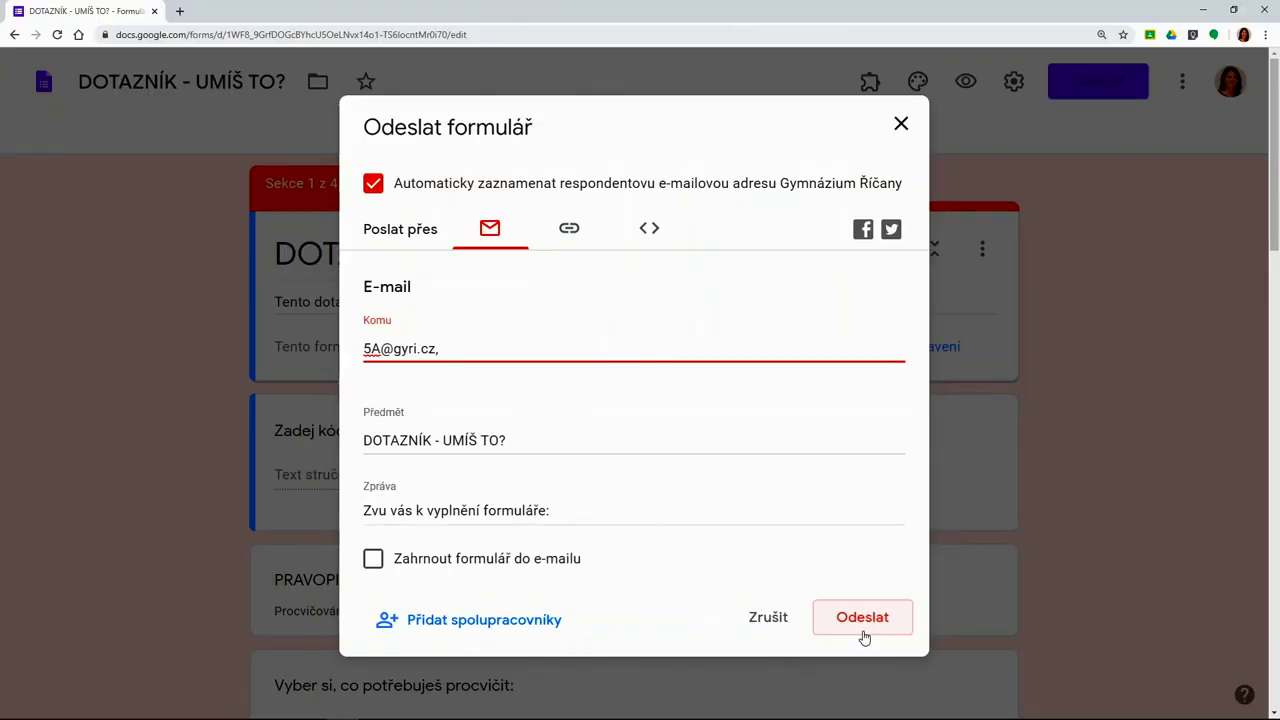
{"action": "left_click", "coordinate": [930, 688]}
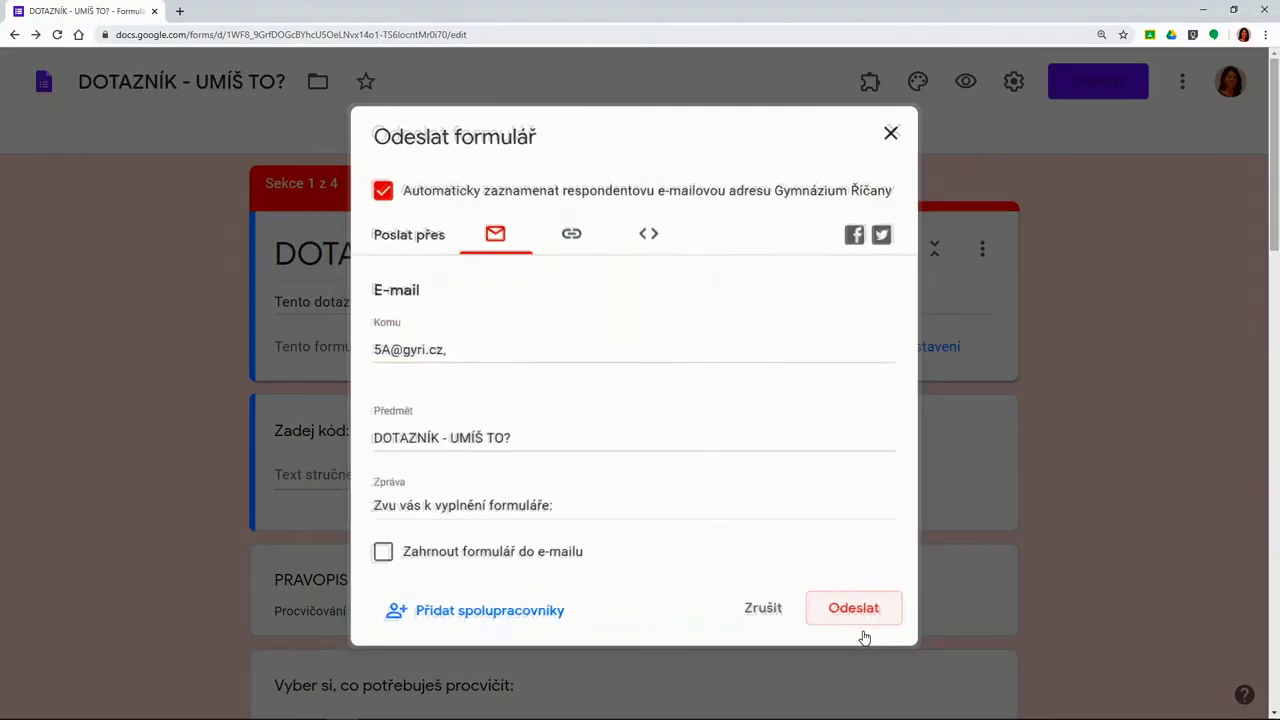